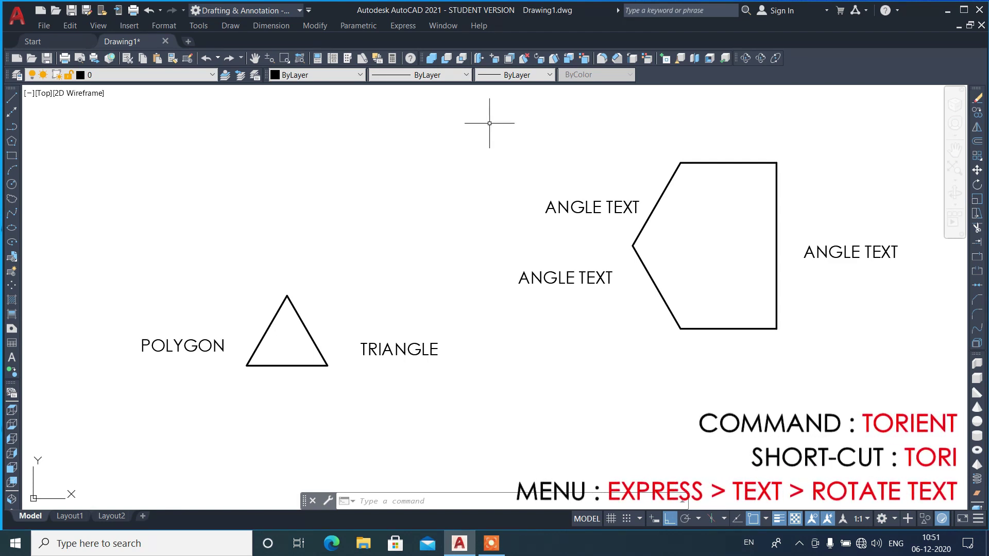
- Rotate the POLYGON label with TORIENT to the angle of the triangle's left edge
{"action": "left_click", "coordinate": [397, 26]}
{"action": "mouse_move", "coordinate": [441, 52]}
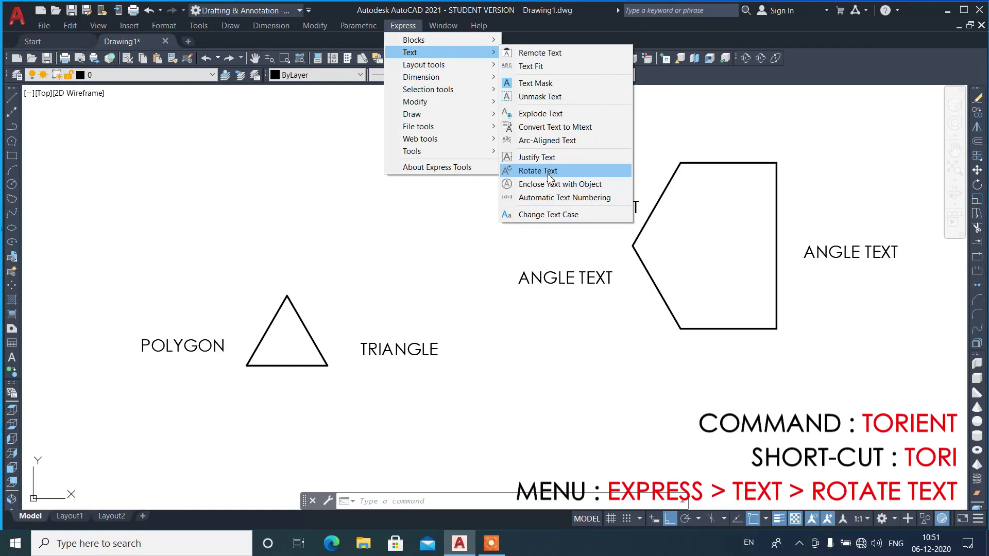
{"action": "left_click", "coordinate": [483, 305]}
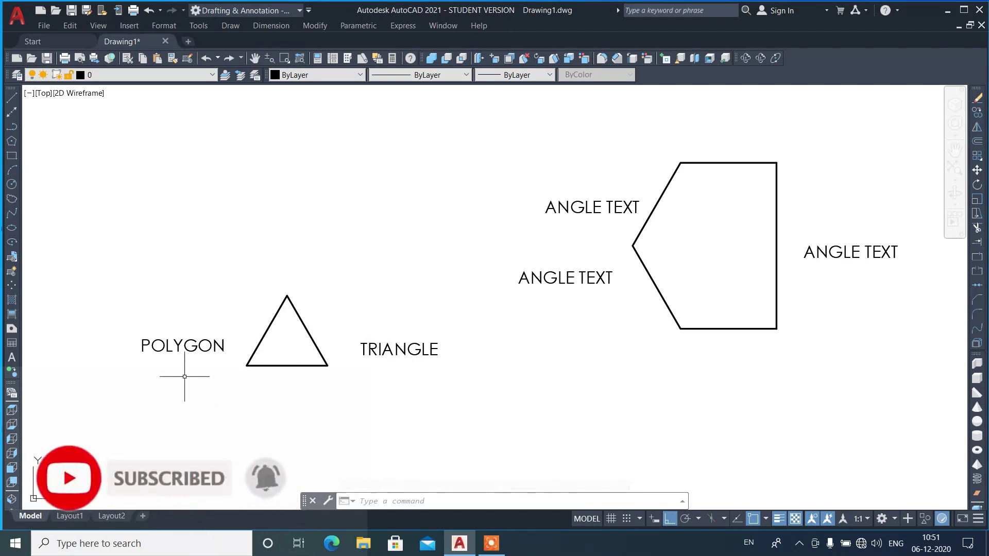
{"action": "scroll", "coordinate": [140, 368], "scroll_direction": "up", "scroll_amount": 2}
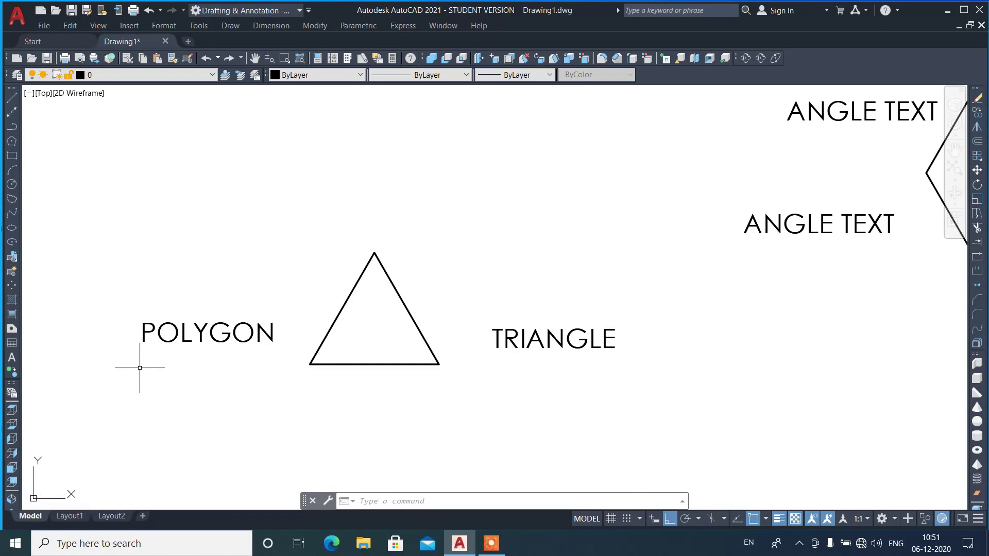
{"action": "type", "text": "tor"}
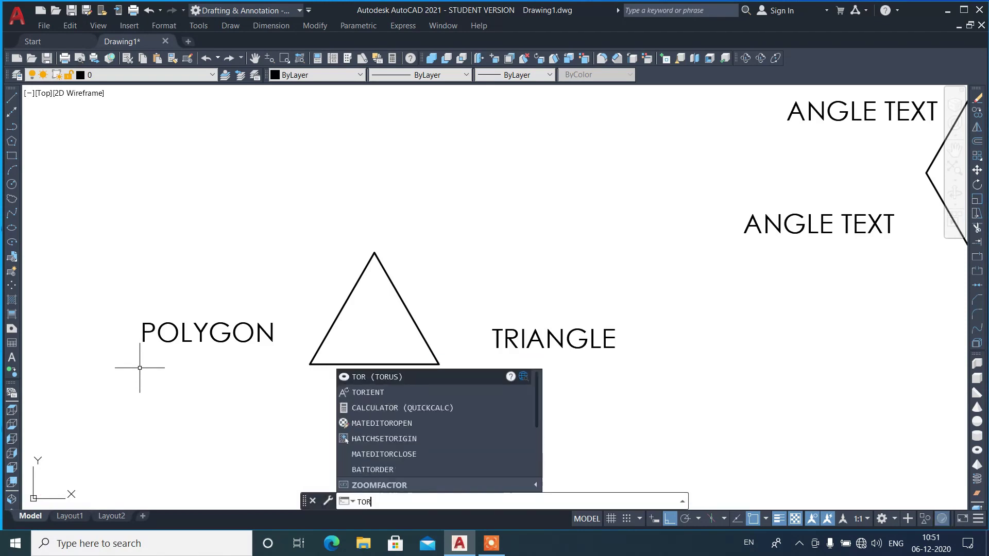
{"action": "type", "text": "ient"}
{"action": "key", "text": "Return"}
{"action": "left_click", "coordinate": [182, 357]}
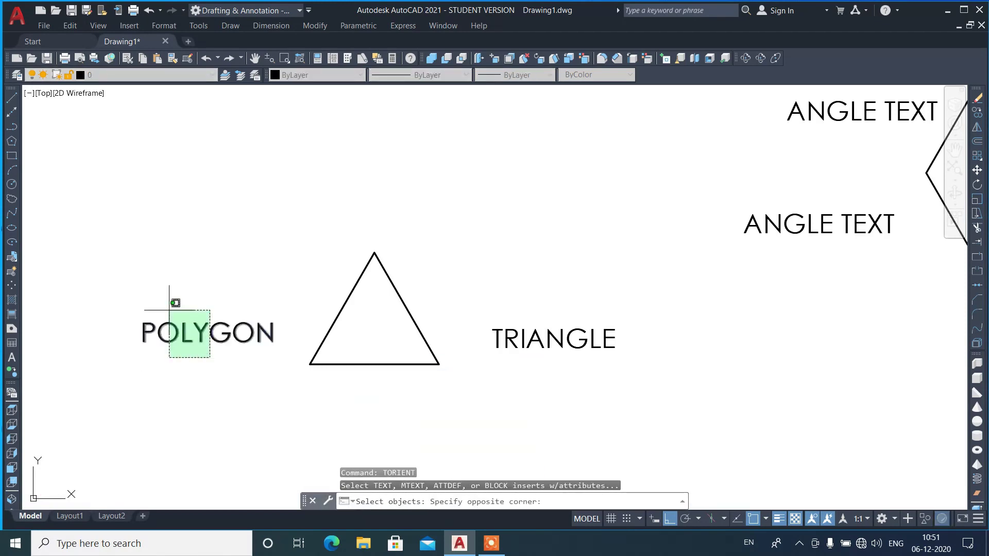
{"action": "left_click", "coordinate": [168, 310]}
{"action": "key", "text": "Return"}
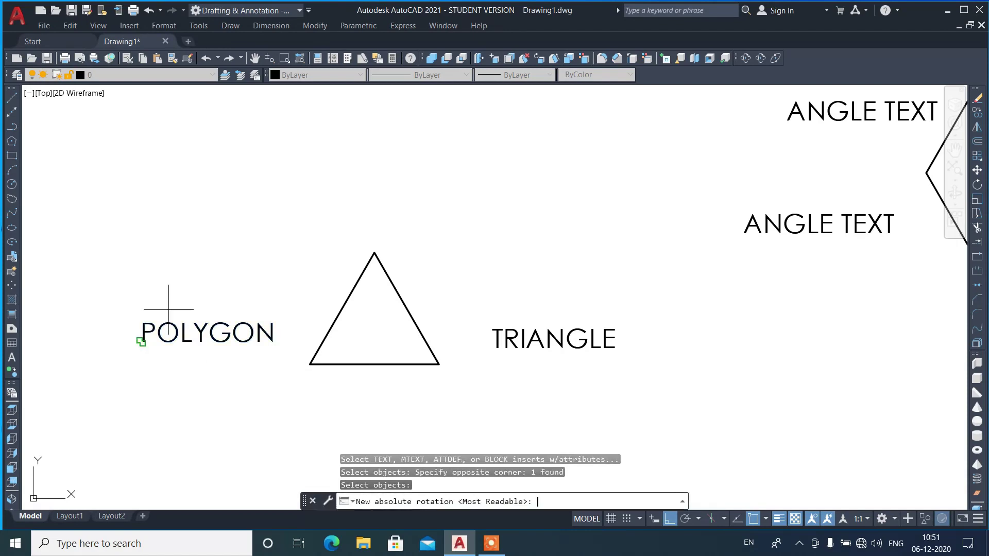
{"action": "scroll", "coordinate": [212, 342], "scroll_direction": "up", "scroll_amount": 2}
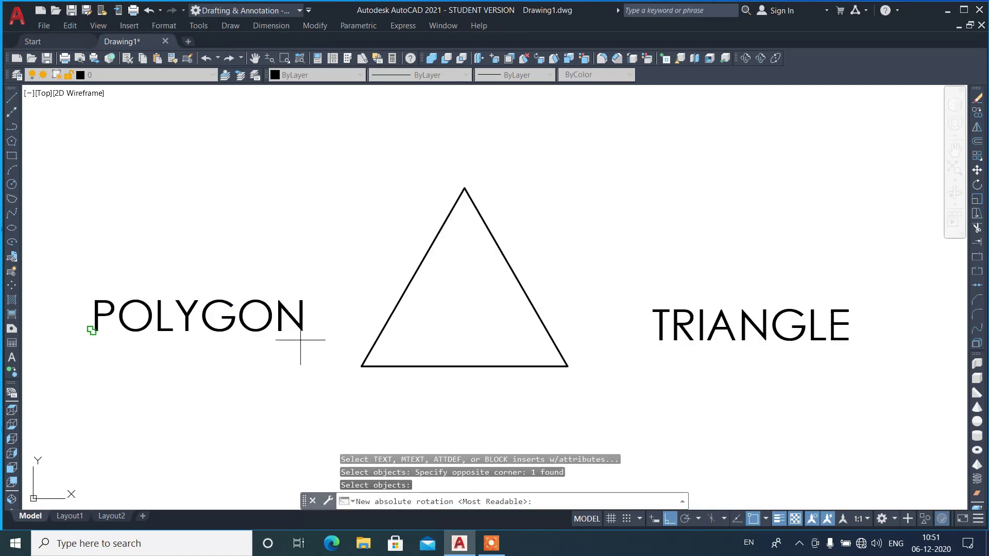
{"action": "left_click", "coordinate": [362, 366]}
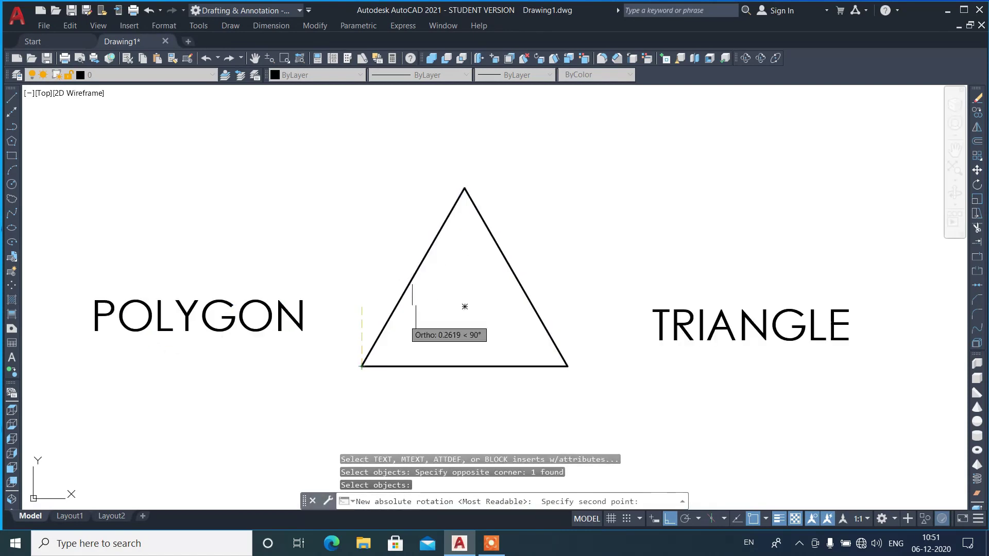
{"action": "left_click", "coordinate": [465, 189]}
- Move the rotated POLYGON label onto the triangle's left edge
{"action": "left_click", "coordinate": [287, 335]}
{"action": "left_click", "coordinate": [166, 402]}
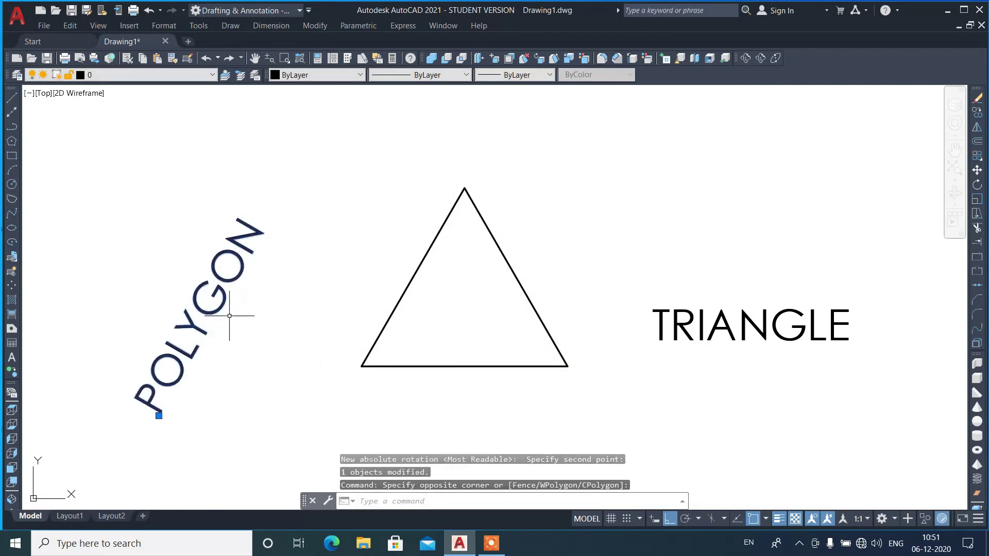
{"action": "type", "text": "M"}
{"action": "key", "text": "Return"}
{"action": "left_click", "coordinate": [159, 416]}
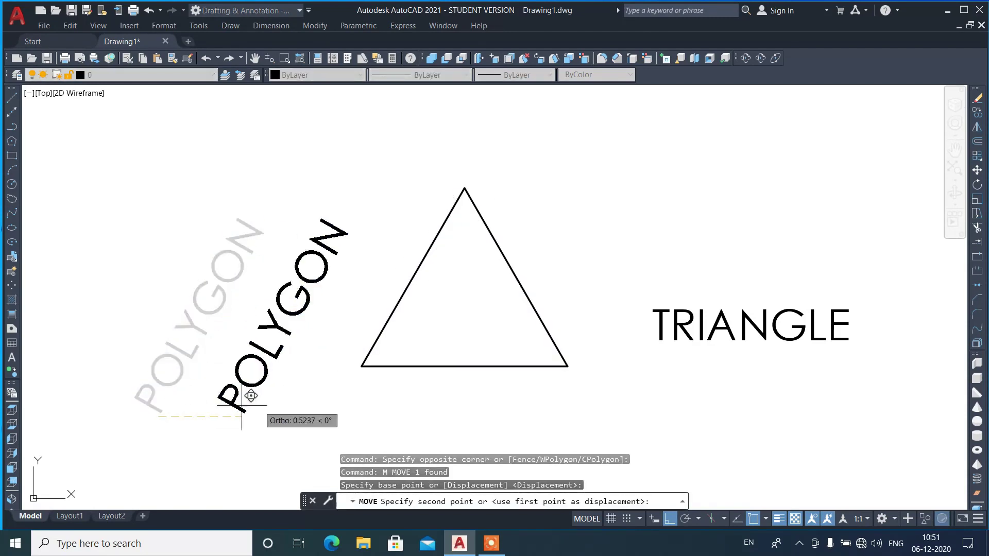
{"action": "left_click", "coordinate": [362, 366]}
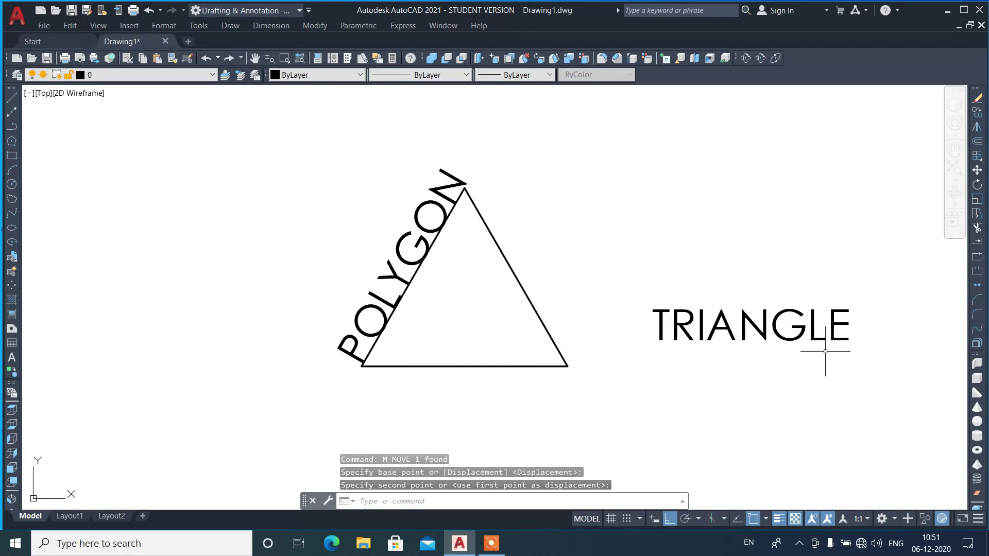
- Rotate the TRIANGLE label with TORIENT from the apex to the bottom-right vertex
{"action": "type", "text": "TOR"}
{"action": "key", "text": "Down"}
{"action": "key", "text": "Return"}
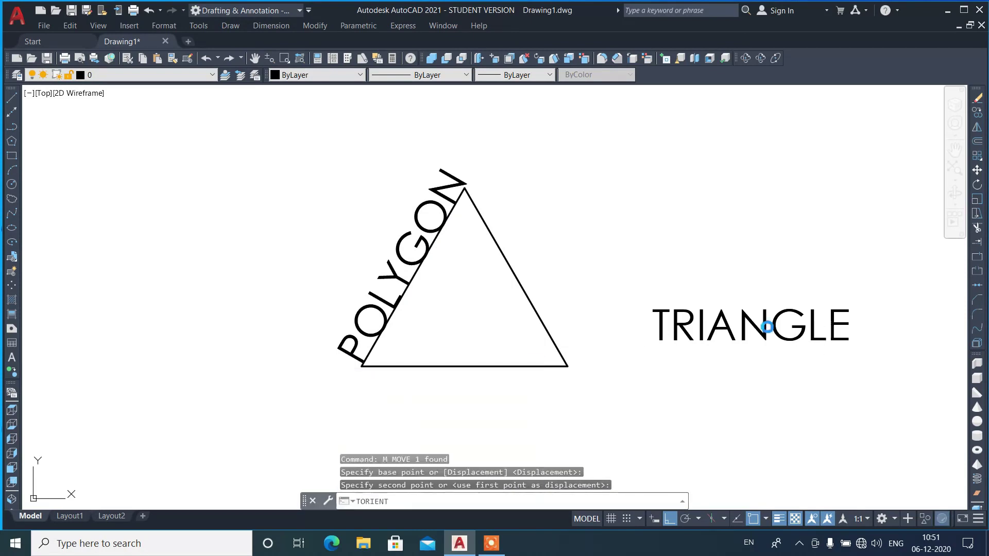
{"action": "left_click", "coordinate": [761, 371]}
{"action": "left_click", "coordinate": [690, 258]}
{"action": "key", "text": "Return"}
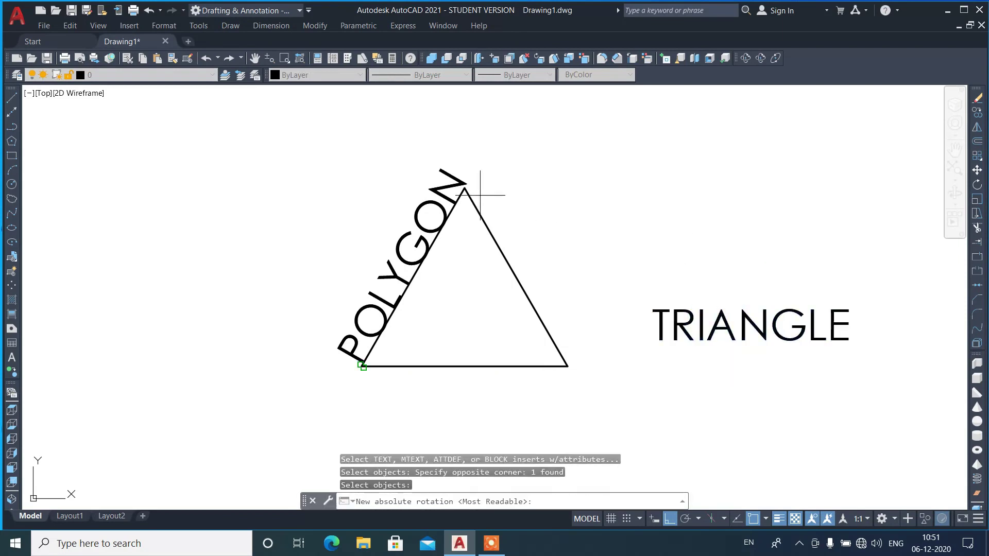
{"action": "left_click", "coordinate": [464, 186]}
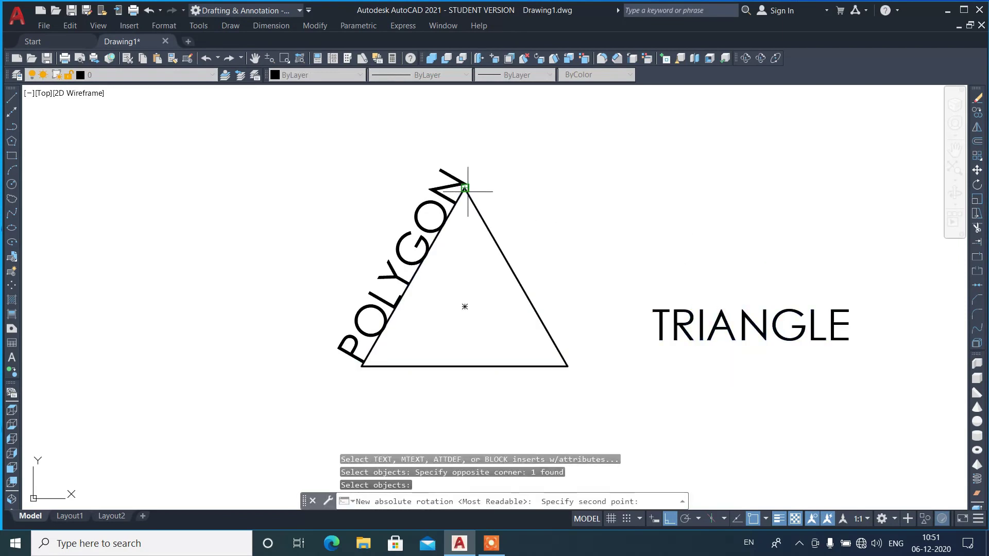
{"action": "left_click", "coordinate": [566, 366]}
- Move the rotated TRIANGLE label onto the triangle's right edge
{"action": "left_click", "coordinate": [736, 371]}
{"action": "left_click", "coordinate": [691, 248]}
{"action": "type", "text": "m"}
{"action": "key", "text": "Return"}
{"action": "left_click", "coordinate": [691, 247]}
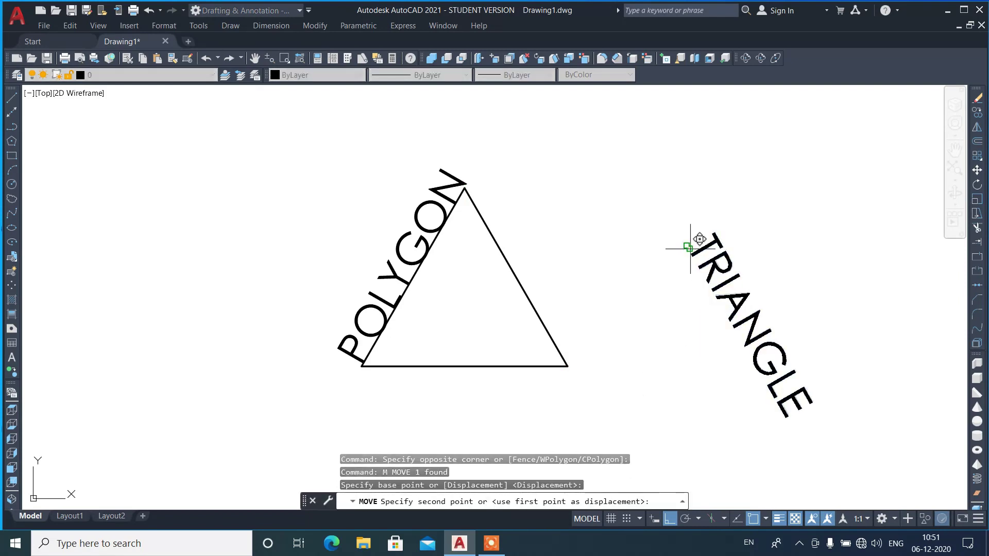
{"action": "left_click", "coordinate": [468, 194]}
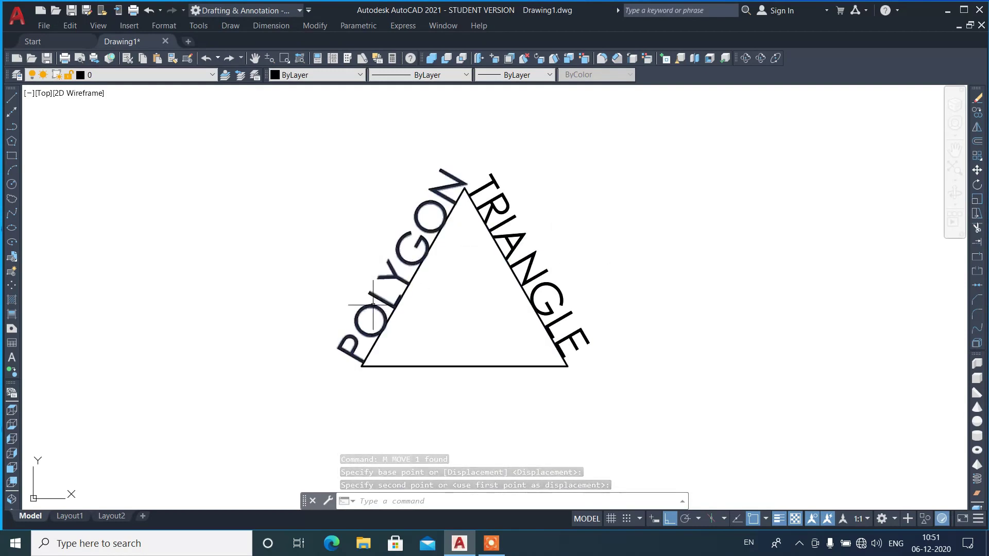
- Rotate the upper-left ANGLE TEXT label to the hexagon's upper-left edge angle
{"action": "scroll", "coordinate": [339, 298], "scroll_direction": "down", "scroll_amount": 4}
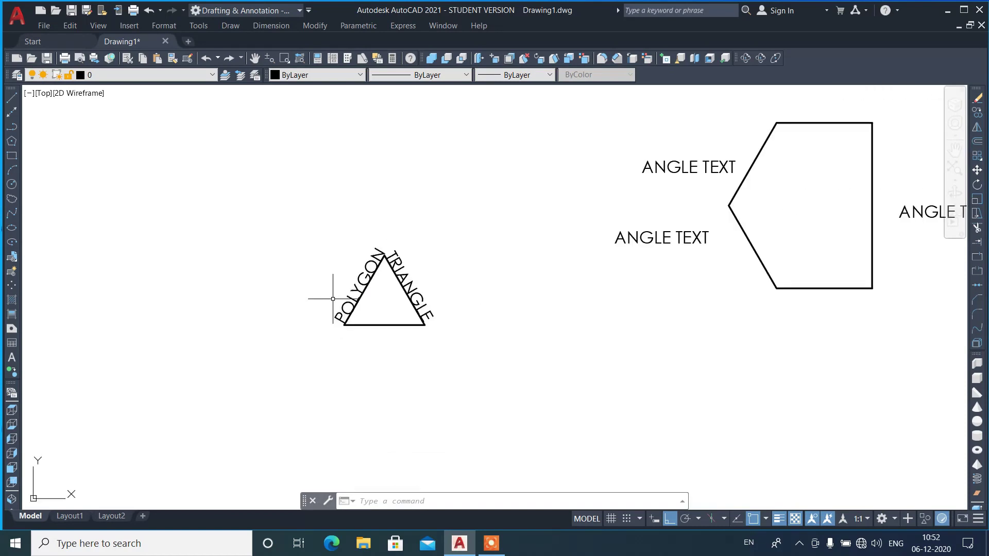
{"action": "scroll", "coordinate": [835, 157], "scroll_direction": "up", "scroll_amount": 4}
{"action": "scroll", "coordinate": [338, 249], "scroll_direction": "down", "scroll_amount": 3}
{"action": "scroll", "coordinate": [537, 243], "scroll_direction": "up", "scroll_amount": 3}
{"action": "scroll", "coordinate": [511, 262], "scroll_direction": "down", "scroll_amount": 2}
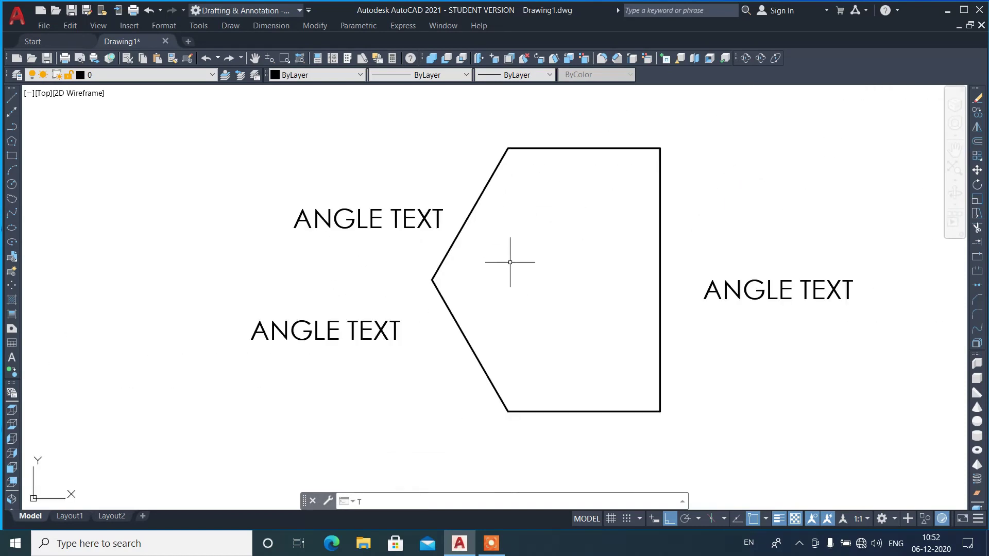
{"action": "type", "text": "OR"}
{"action": "key", "text": "Return"}
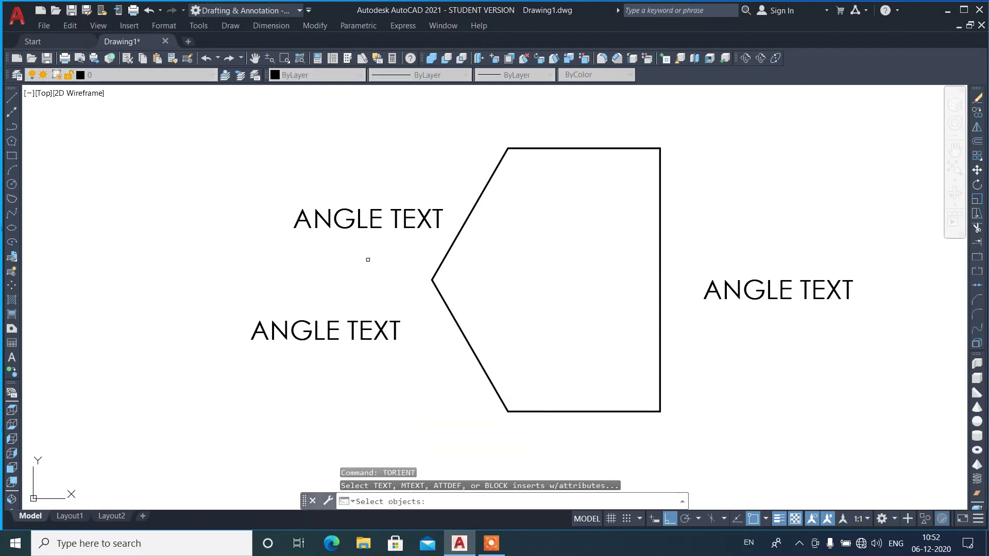
{"action": "left_click_drag", "start_coordinate": [368, 260], "coordinate": [321, 199]}
{"action": "key", "text": "Return"}
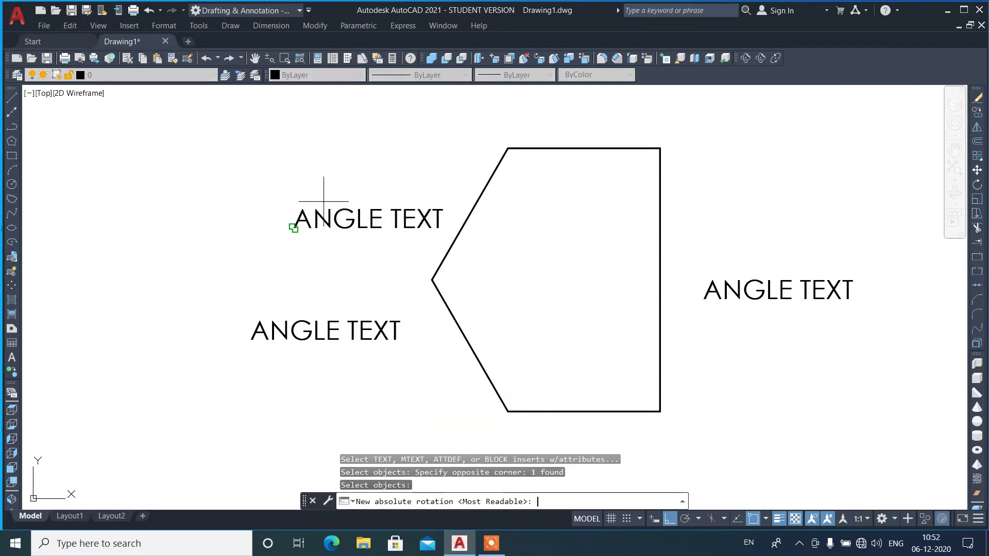
{"action": "left_click", "coordinate": [432, 279]}
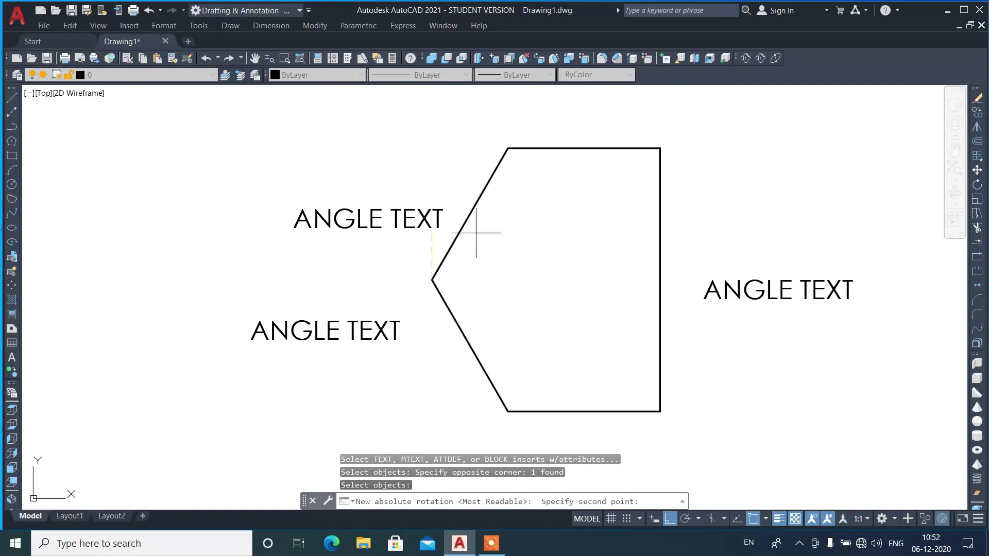
{"action": "left_click", "coordinate": [507, 148]}
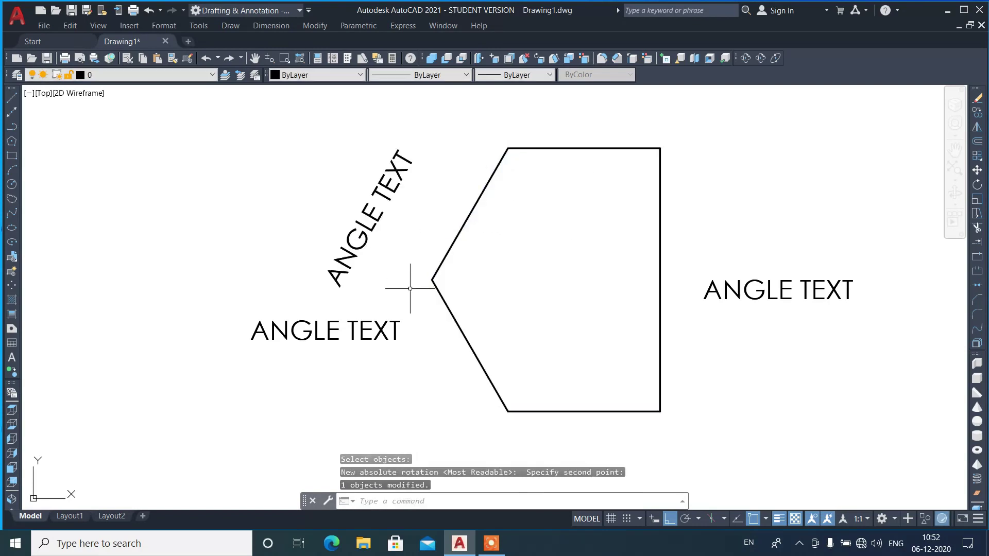
- Move the rotated upper ANGLE TEXT label onto the hexagon's upper-left edge
{"action": "left_click_drag", "start_coordinate": [390, 284], "coordinate": [301, 206]}
{"action": "type", "text": "m"}
{"action": "key", "text": "Return"}
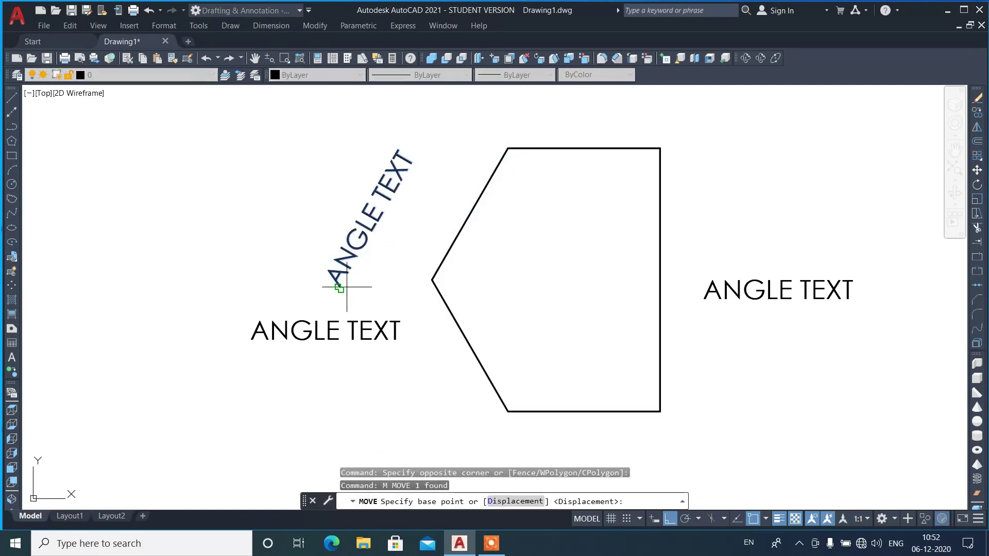
{"action": "left_click", "coordinate": [340, 285]}
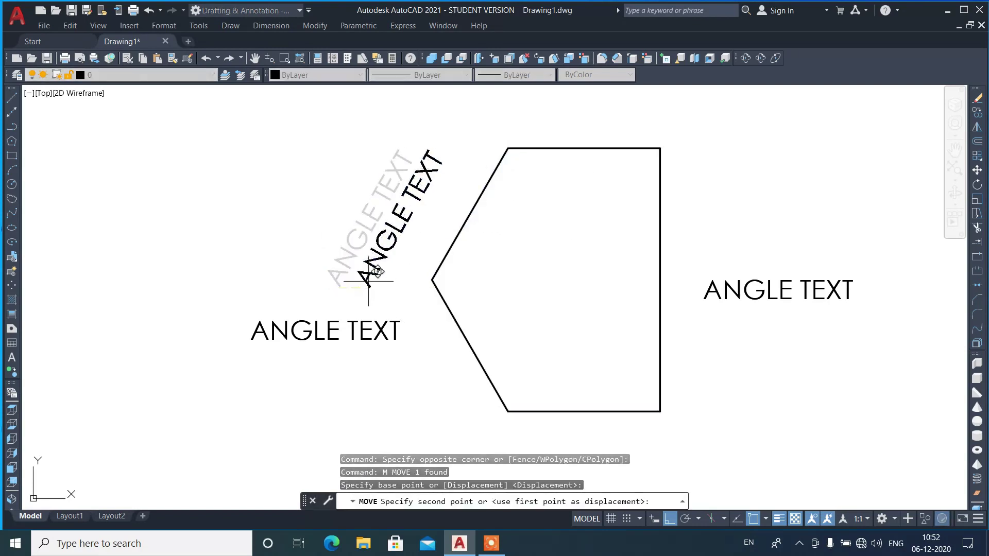
{"action": "left_click", "coordinate": [431, 279]}
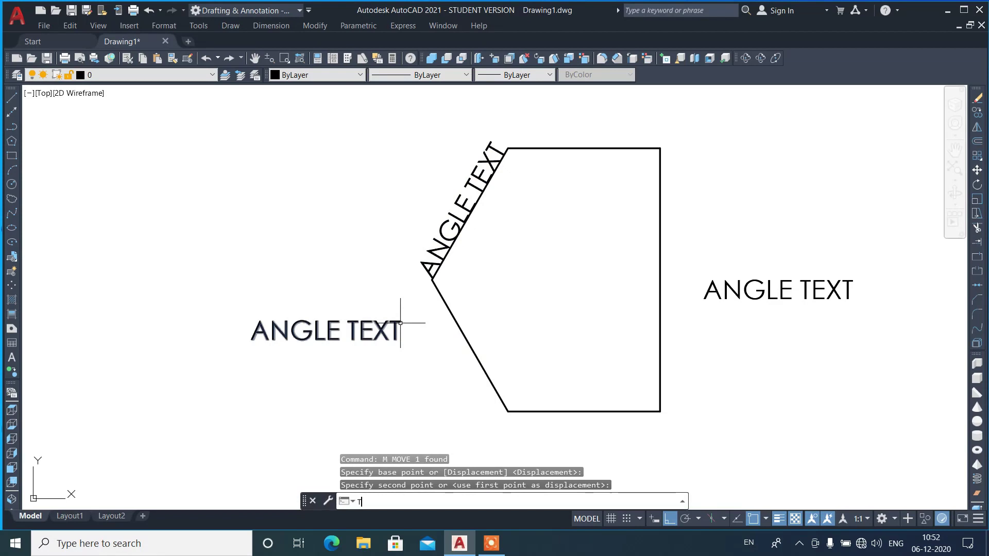
- Rotate the lower-left ANGLE TEXT label to the hexagon's lower-left edge angle
{"action": "type", "text": "torient"}
{"action": "key", "text": "Return"}
{"action": "left_click", "coordinate": [386, 355]}
{"action": "left_click", "coordinate": [342, 317]}
{"action": "key", "text": "Return"}
{"action": "left_click", "coordinate": [507, 411]}
{"action": "left_click", "coordinate": [431, 279]}
- Move the rotated lower ANGLE TEXT label onto the hexagon's lower-left edge
{"action": "left_click", "coordinate": [398, 382]}
{"action": "left_click", "coordinate": [339, 399]}
{"action": "type", "text": "M"}
{"action": "key", "text": "Return"}
{"action": "left_click", "coordinate": [371, 390]}
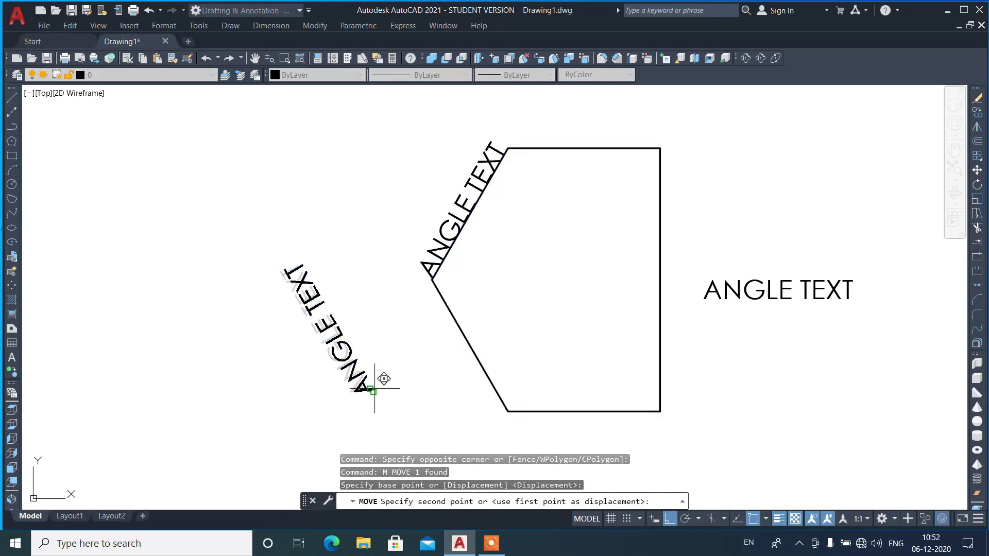
{"action": "left_click", "coordinate": [508, 411]}
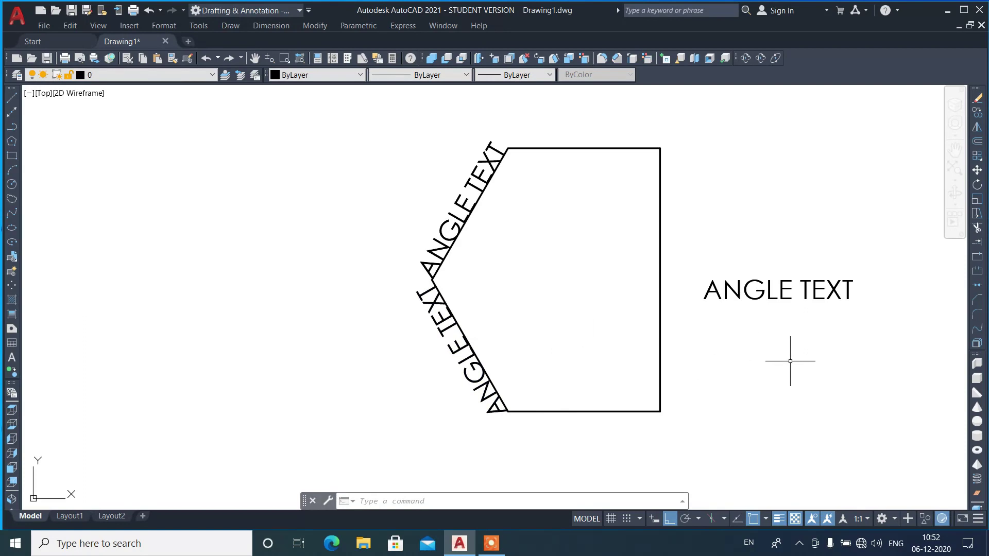
- Turn the right-hand ANGLE TEXT label vertical with TORIENT, from the top-right to the bottom-right corner
{"action": "type", "text": "torient"}
{"action": "key", "text": "Return"}
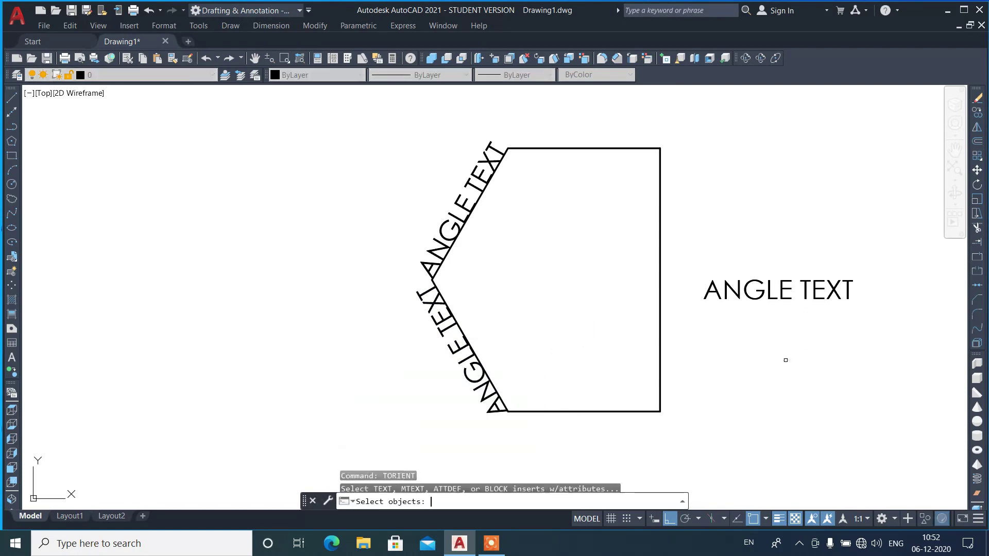
{"action": "left_click", "coordinate": [841, 356]}
{"action": "left_click", "coordinate": [749, 273]}
{"action": "key", "text": "Return"}
{"action": "left_click", "coordinate": [660, 149]}
{"action": "left_click", "coordinate": [660, 411]}
- Move the vertical ANGLE TEXT label in two moves until it sits snug against the hexagon's right edge
{"action": "left_click", "coordinate": [816, 370]}
{"action": "left_click", "coordinate": [741, 332]}
{"action": "type", "text": "m"}
{"action": "key", "text": "Return"}
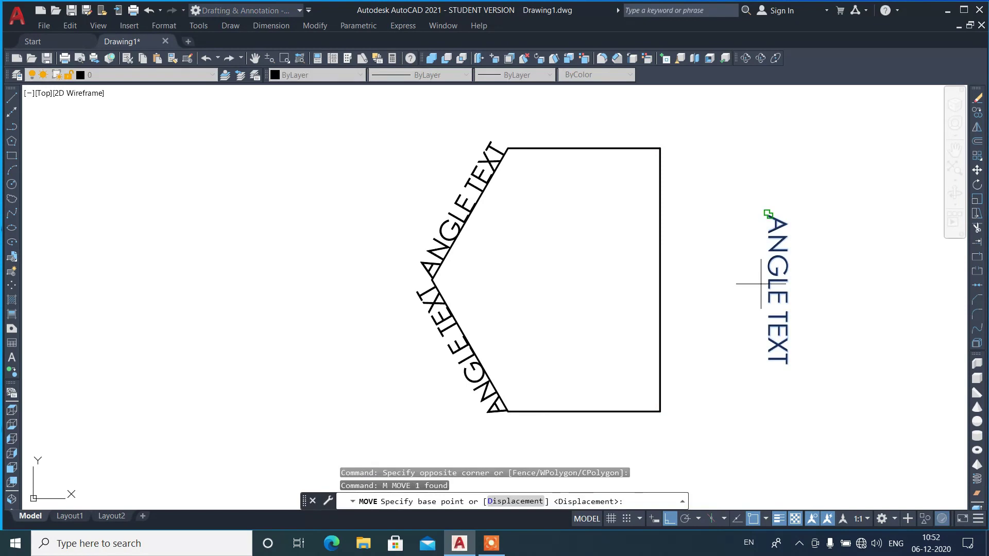
{"action": "left_click", "coordinate": [761, 283]}
{"action": "left_click", "coordinate": [667, 283]}
{"action": "left_click", "coordinate": [717, 293]}
{"action": "left_click", "coordinate": [691, 280]}
{"action": "type", "text": "m"}
{"action": "key", "text": "Return"}
{"action": "left_click", "coordinate": [786, 304]}
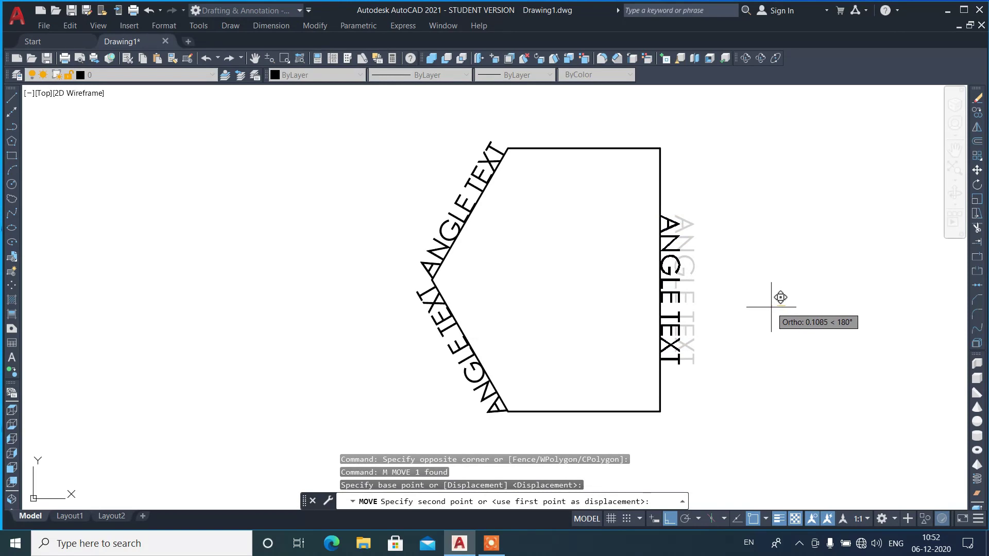
{"action": "left_click", "coordinate": [771, 307]}
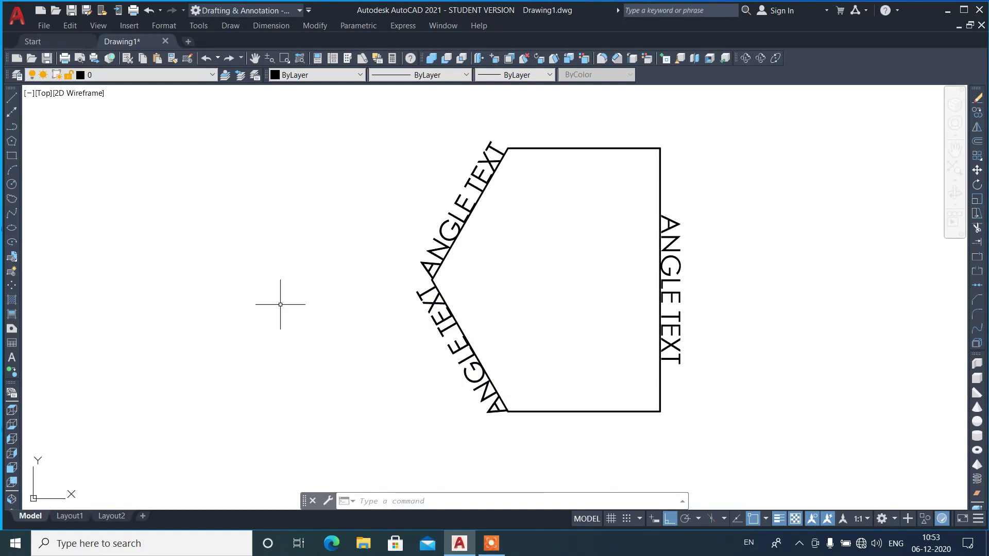
- Start Express Justify Text and begin a window selection around the RECTANGLE labels
{"action": "scroll", "coordinate": [270, 304], "scroll_direction": "down", "scroll_amount": 2}
{"action": "scroll", "coordinate": [270, 302], "scroll_direction": "down", "scroll_amount": 2}
{"action": "scroll", "coordinate": [271, 299], "scroll_direction": "down", "scroll_amount": 3}
{"action": "scroll", "coordinate": [412, 294], "scroll_direction": "up", "scroll_amount": 4}
{"action": "scroll", "coordinate": [640, 281], "scroll_direction": "up", "scroll_amount": 2}
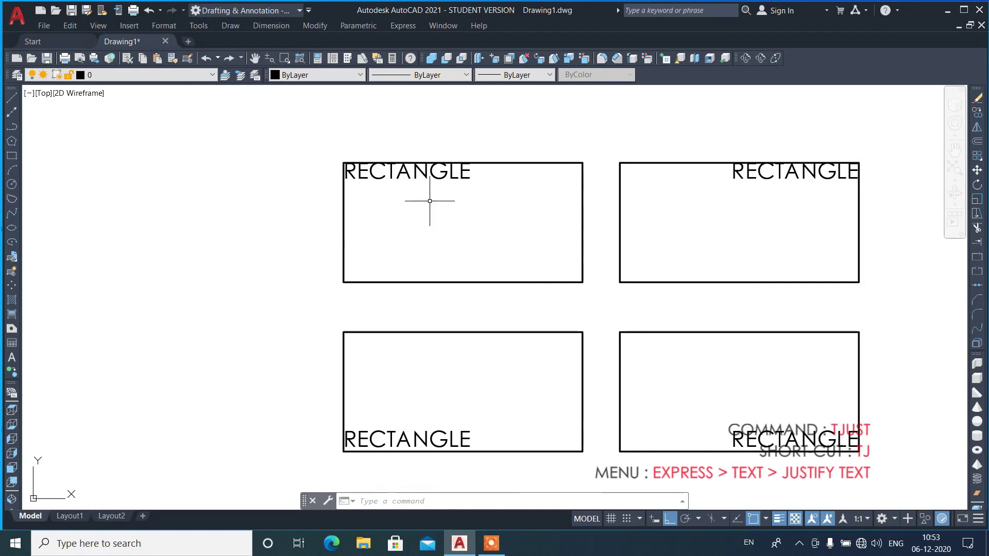
{"action": "left_click", "coordinate": [391, 27]}
{"action": "mouse_move", "coordinate": [409, 52]}
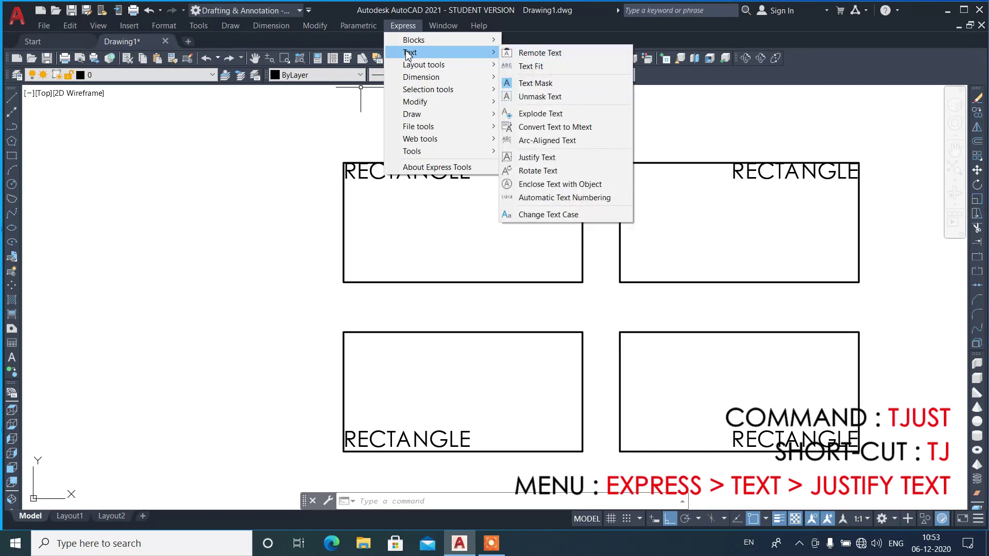
{"action": "left_click", "coordinate": [542, 157]}
{"action": "left_click", "coordinate": [433, 228]}
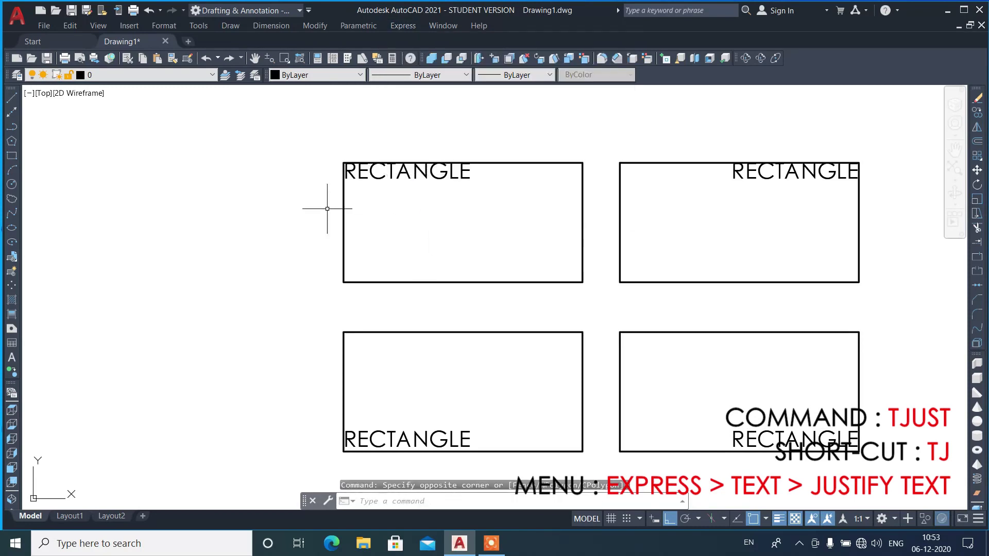
{"action": "scroll", "coordinate": [302, 210], "scroll_direction": "down", "scroll_amount": 2}
{"action": "scroll", "coordinate": [363, 222], "scroll_direction": "up", "scroll_amount": 2}
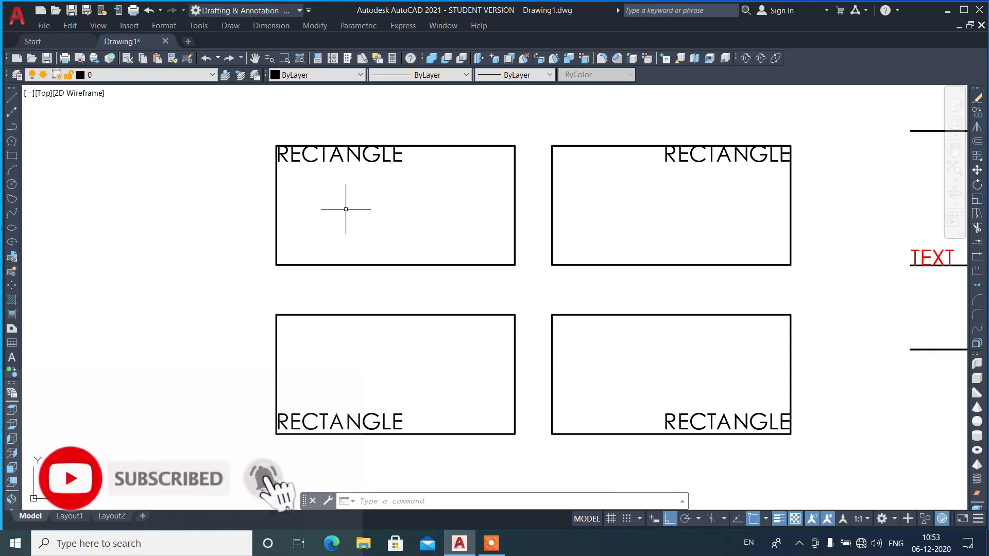
{"action": "scroll", "coordinate": [309, 158], "scroll_direction": "up", "scroll_amount": 4}
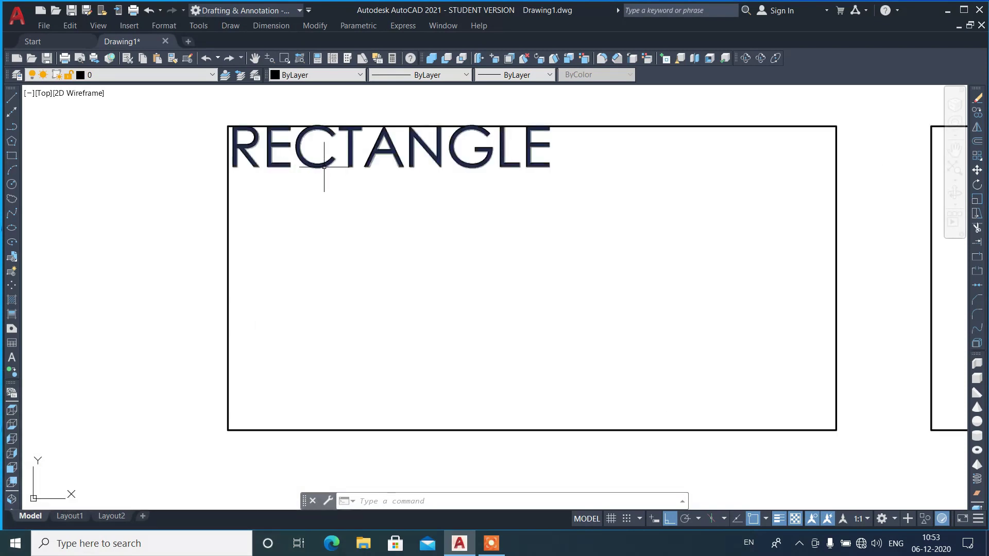
{"action": "left_click", "coordinate": [327, 159]}
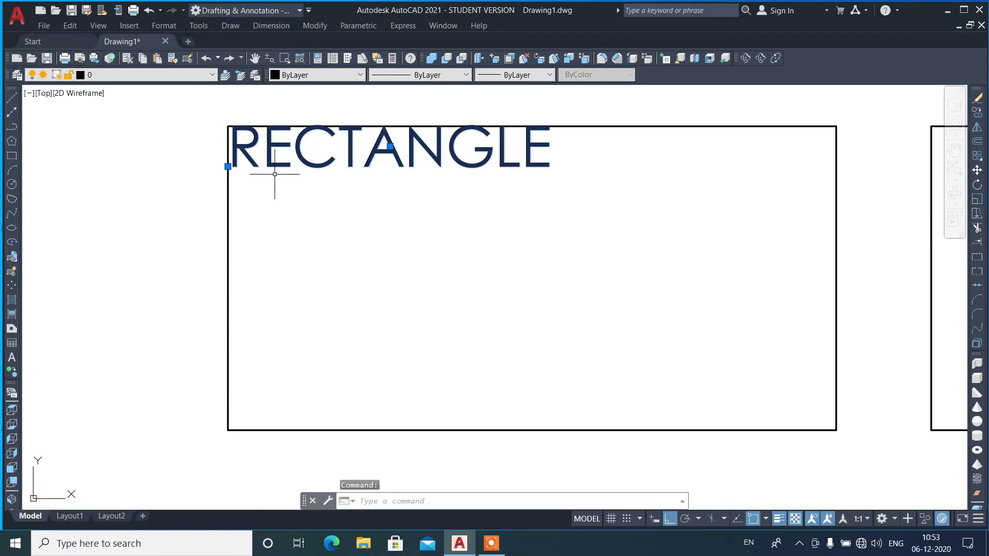
{"action": "key", "text": "Escape"}
{"action": "left_click", "coordinate": [544, 167]}
{"action": "double_click", "coordinate": [539, 166]}
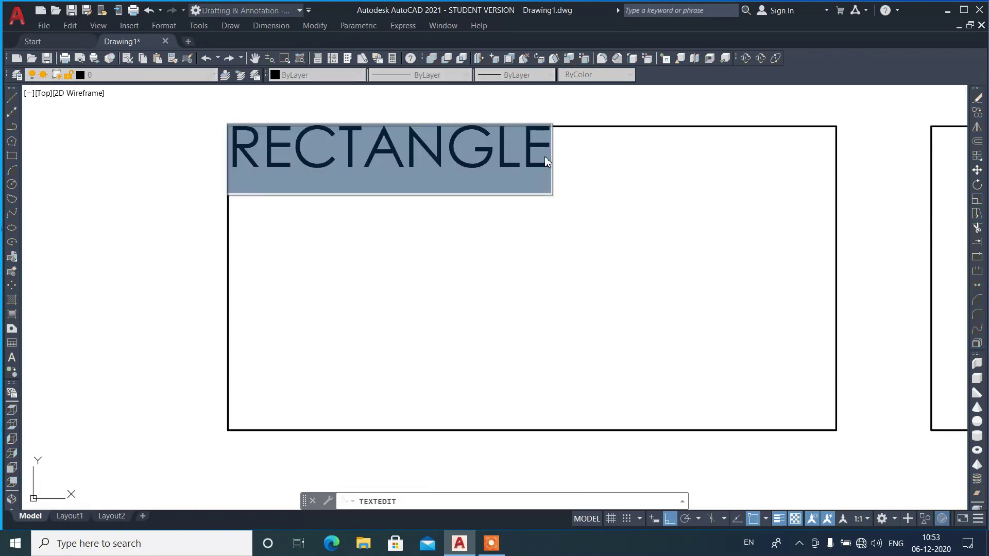
{"action": "left_click", "coordinate": [545, 156]}
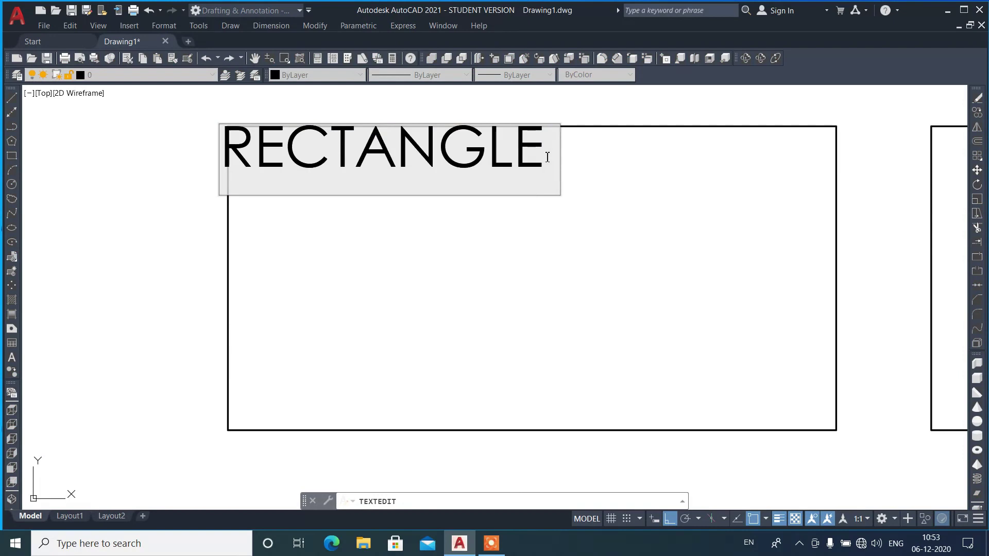
{"action": "key", "text": "Return"}
- Set the top-left RECTANGLE label's justification to Top left in Properties
{"action": "key", "text": "Escape"}
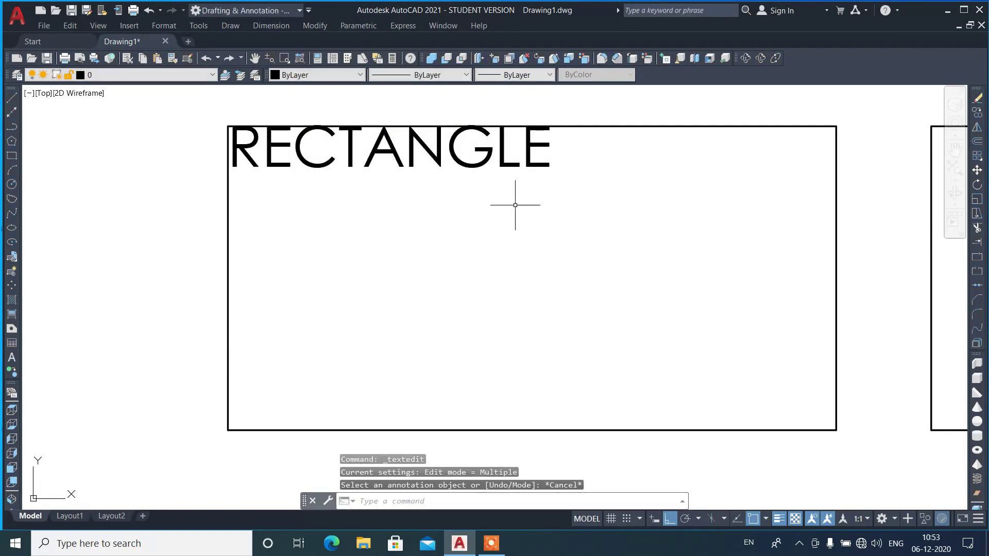
{"action": "left_click", "coordinate": [506, 168]}
{"action": "key", "text": "ctrl+1"}
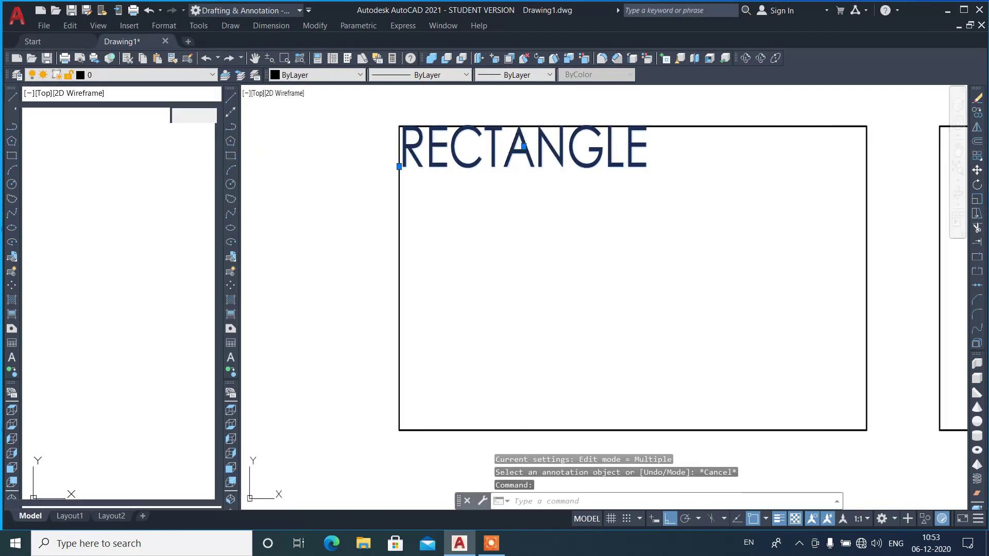
{"action": "left_click", "coordinate": [164, 354]}
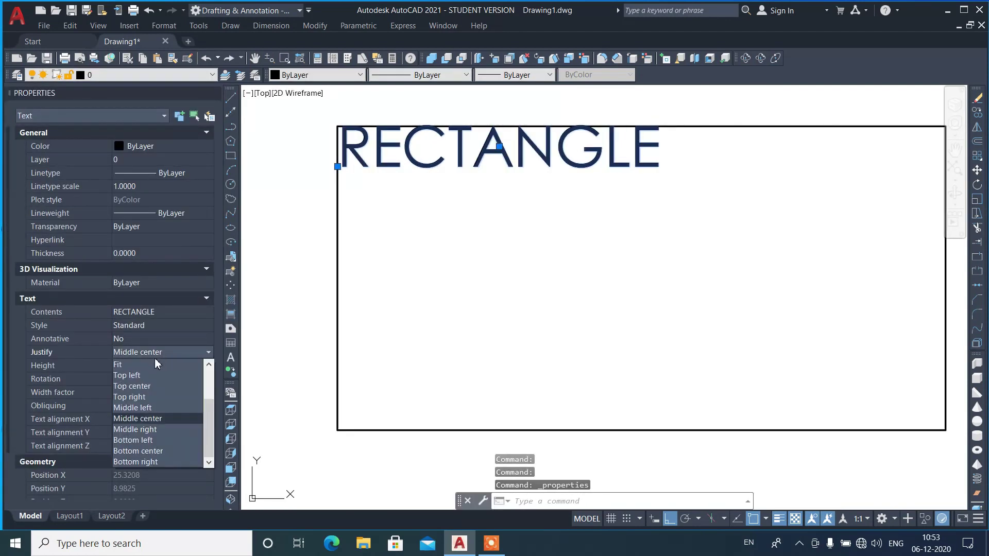
{"action": "left_click", "coordinate": [151, 377]}
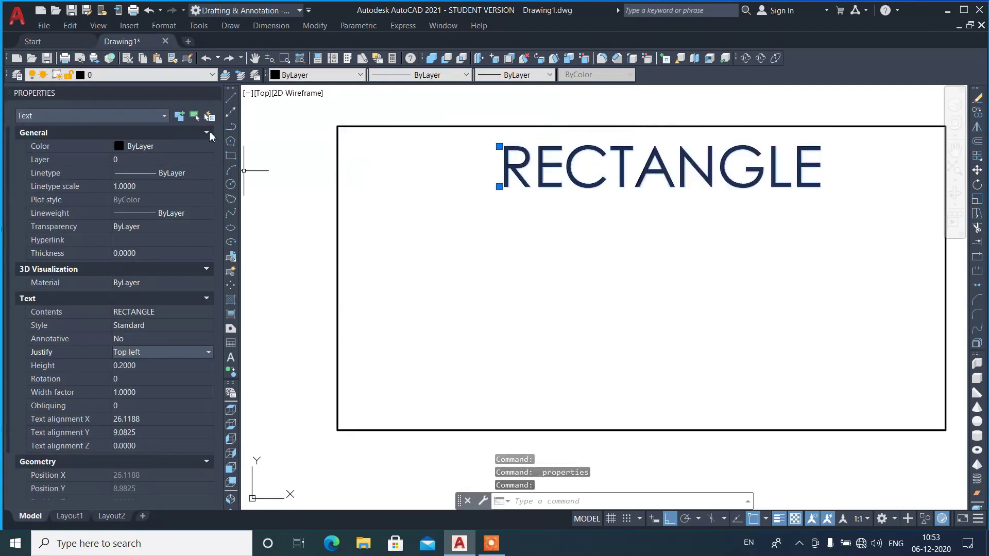
{"action": "left_click", "coordinate": [213, 94]}
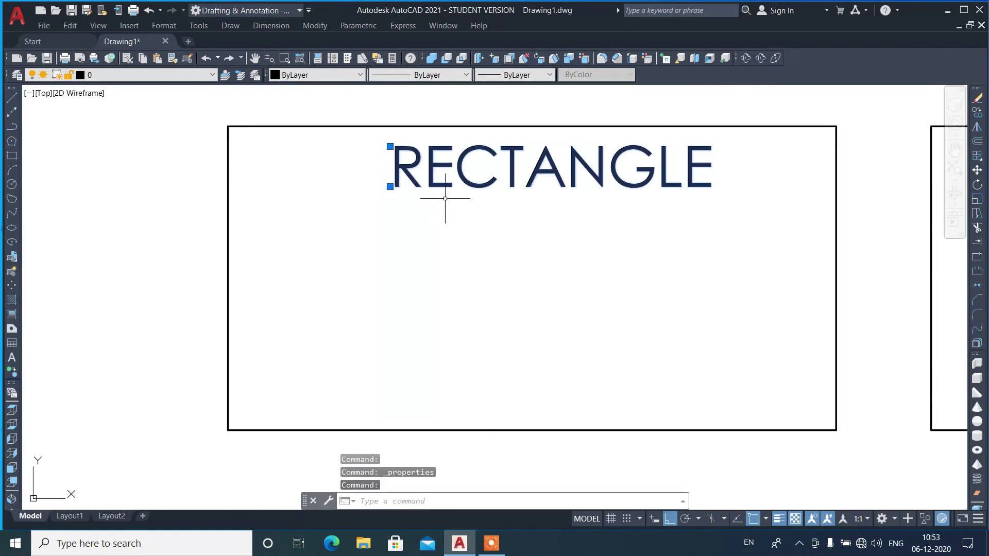
- Move the label to its rectangle's top-left corner
{"action": "type", "text": "m"}
{"action": "key", "text": "Return"}
{"action": "left_click", "coordinate": [394, 146]}
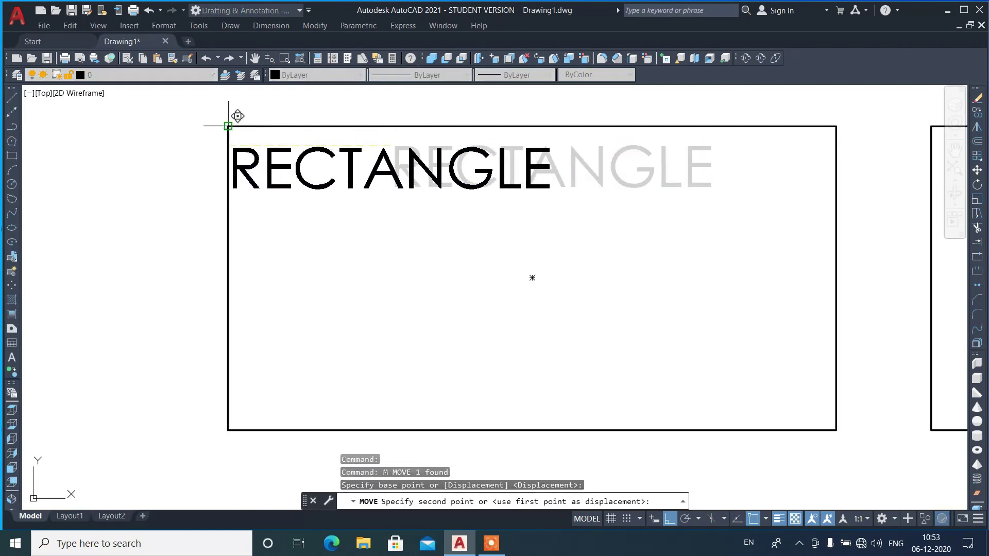
{"action": "left_click", "coordinate": [229, 127]}
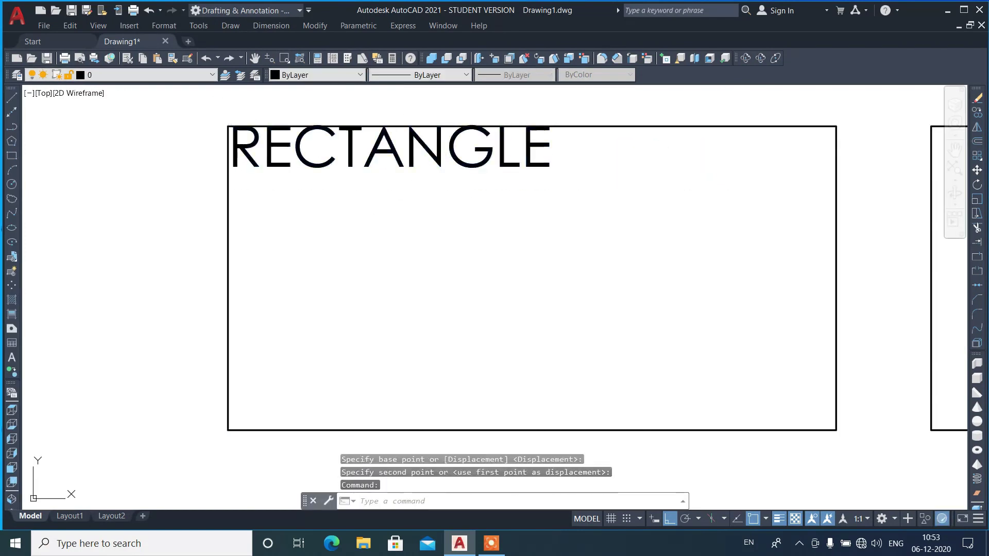
- Append 'TEXT' to the label so it reads RECTANGLE TEXT
{"action": "double_click", "coordinate": [547, 157]}
{"action": "left_click", "coordinate": [552, 154]}
{"action": "type", "text": "T"}
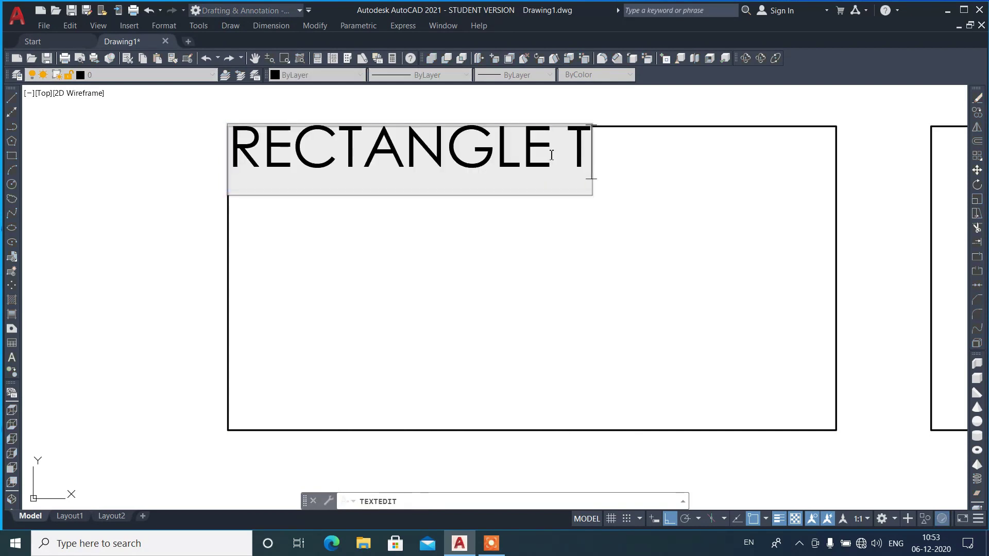
{"action": "type", "text": "EXT"}
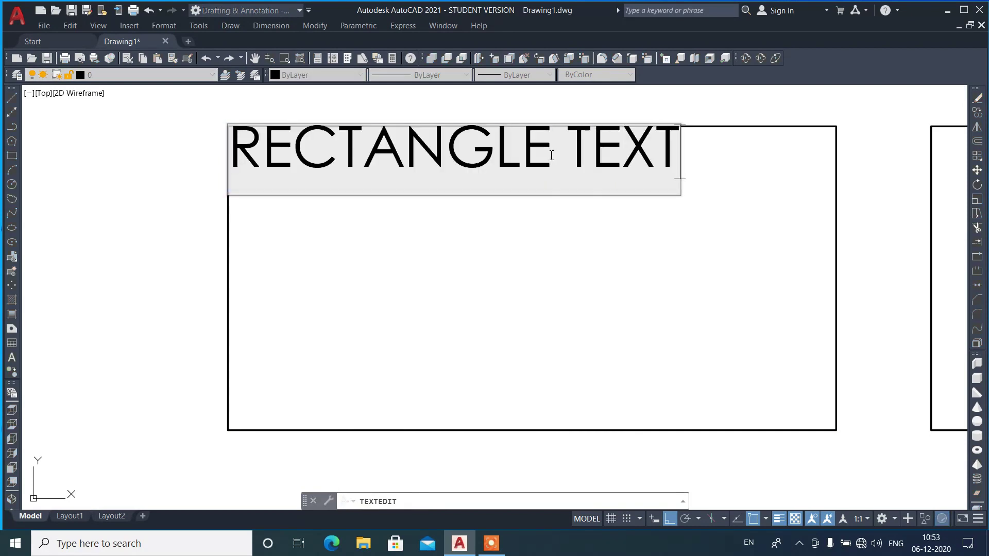
{"action": "left_click", "coordinate": [709, 155]}
{"action": "key", "text": "Escape"}
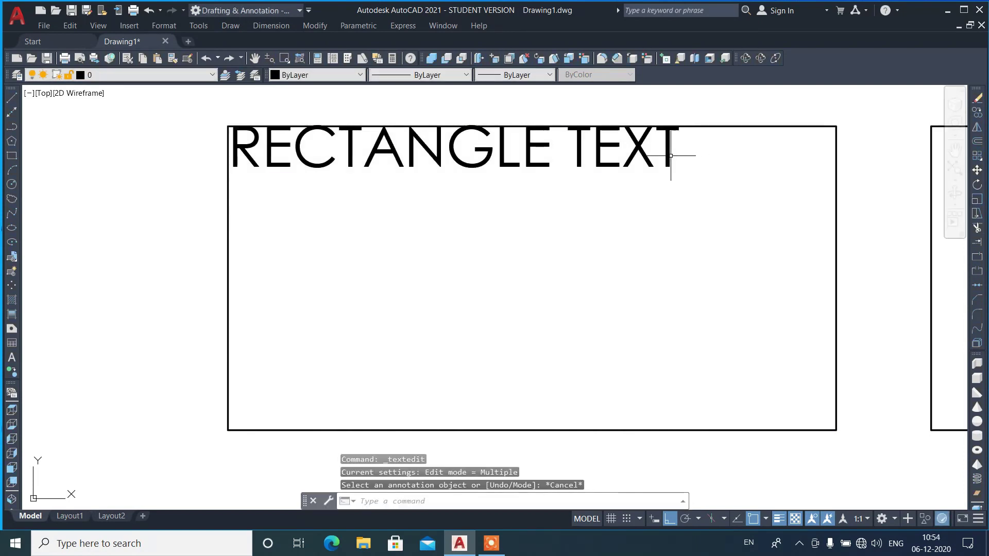
- Delete the added 'TEXT' so the label reads RECTANGLE again
{"action": "left_click", "coordinate": [357, 154]}
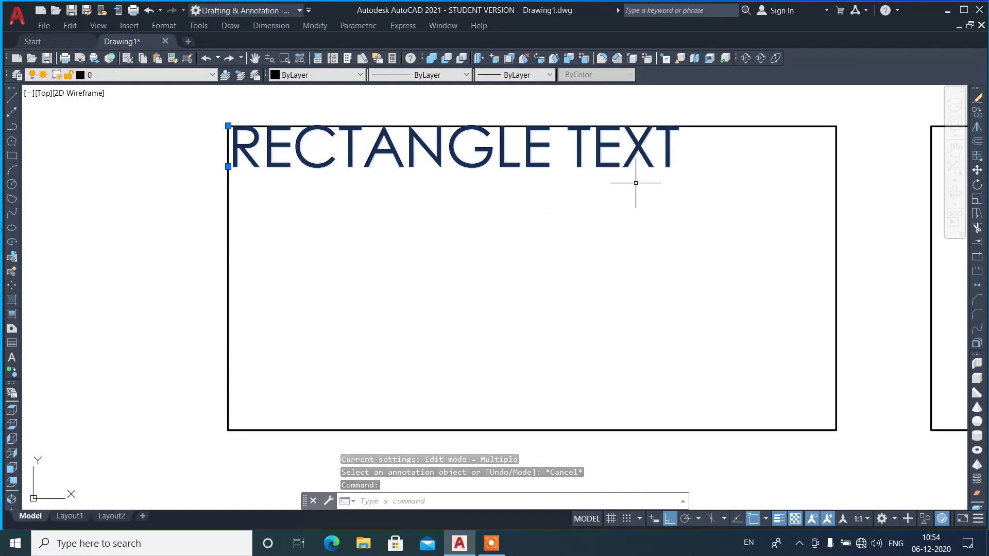
{"action": "double_click", "coordinate": [588, 150]}
{"action": "left_click_drag", "start_coordinate": [555, 142], "coordinate": [673, 146]}
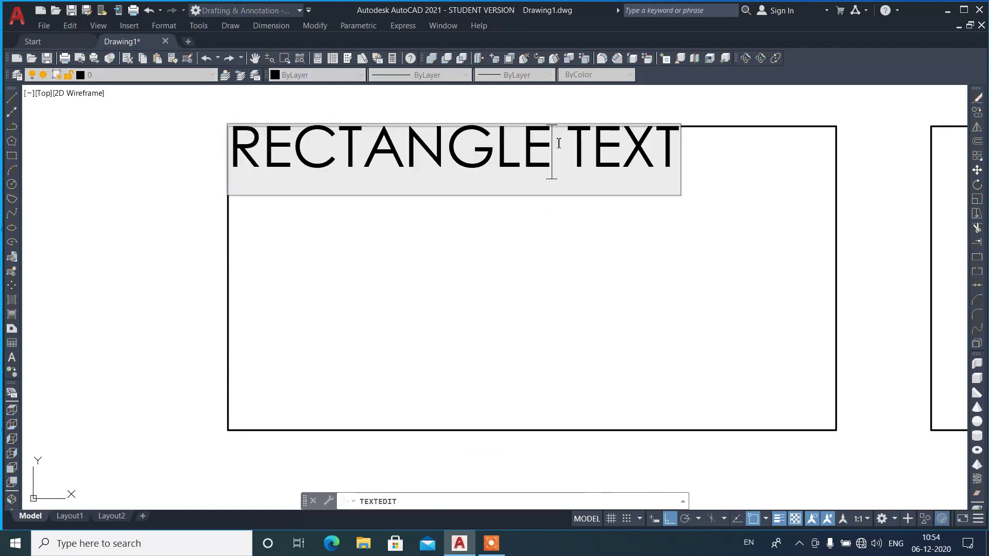
{"action": "left_click", "coordinate": [692, 212]}
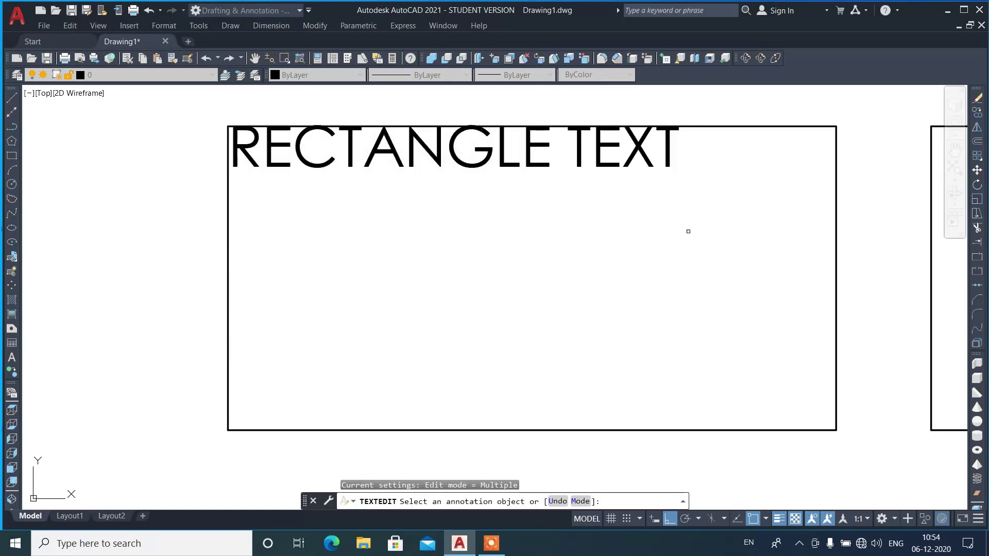
{"action": "double_click", "coordinate": [601, 166]}
{"action": "left_click", "coordinate": [561, 157]}
{"action": "key", "text": "Delete"}
{"action": "key", "text": "Delete"}
{"action": "key", "text": "Delete"}
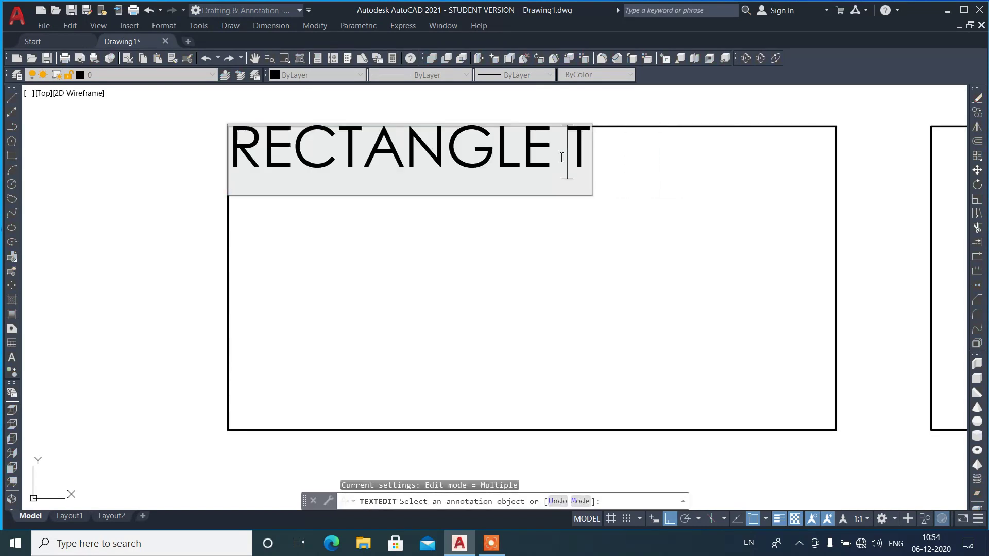
{"action": "key", "text": "Delete"}
{"action": "key", "text": "Return"}
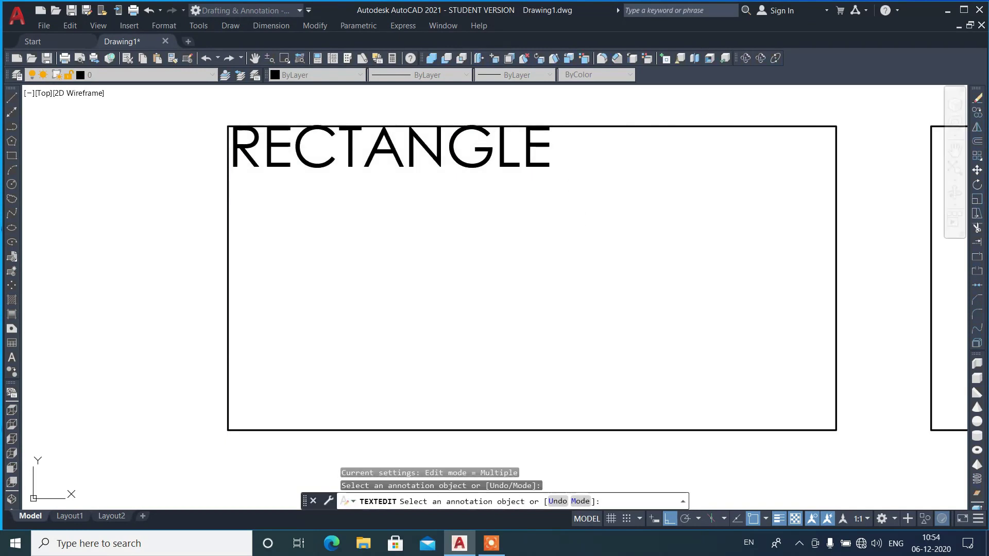
{"action": "scroll", "coordinate": [451, 224], "scroll_direction": "down", "scroll_amount": 4}
{"action": "key", "text": "Return"}
{"action": "scroll", "coordinate": [834, 201], "scroll_direction": "up", "scroll_amount": 2}
- Set the top-right RECTANGLE label's justification to Top right in Properties
{"action": "scroll", "coordinate": [814, 196], "scroll_direction": "up", "scroll_amount": 4}
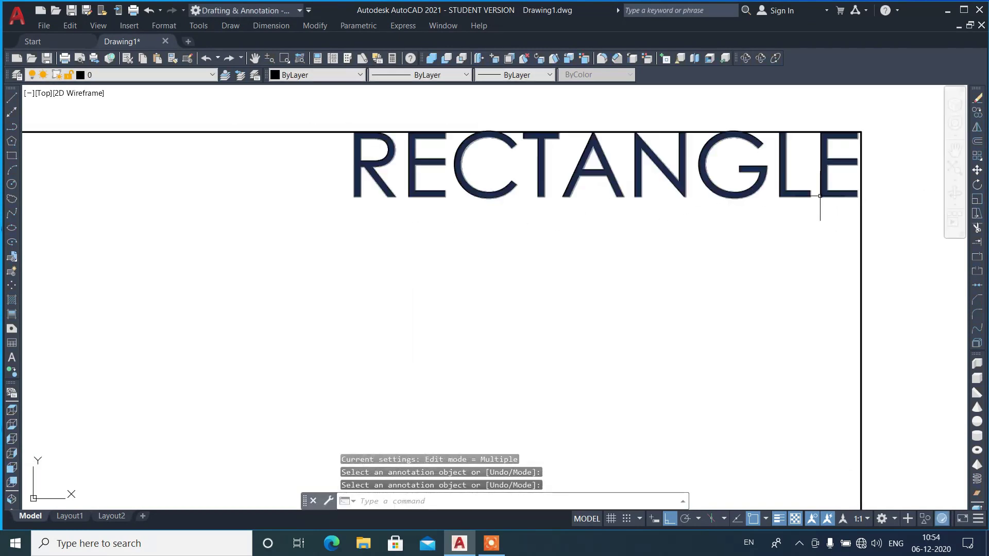
{"action": "left_click", "coordinate": [810, 195]}
{"action": "key", "text": "ctrl+1"}
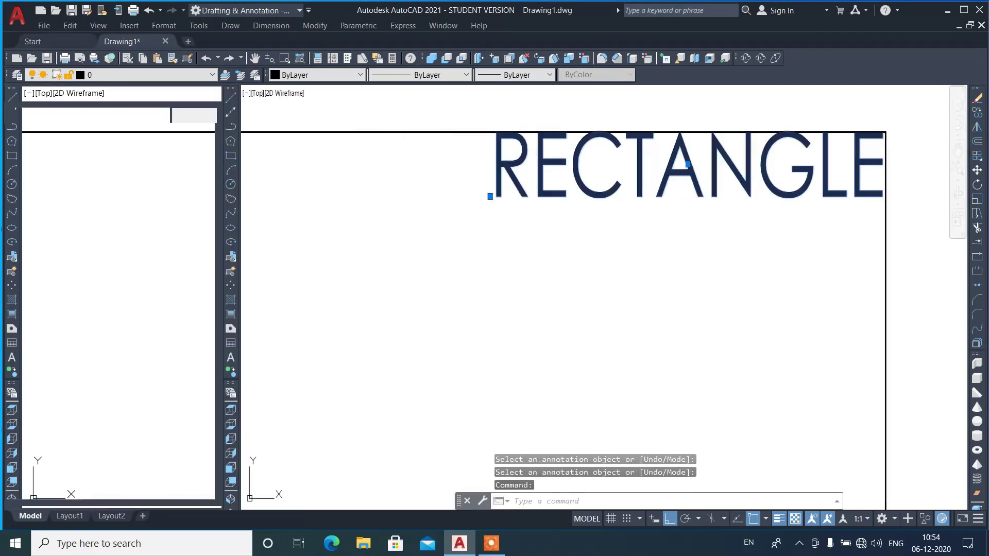
{"action": "left_click", "coordinate": [167, 354]}
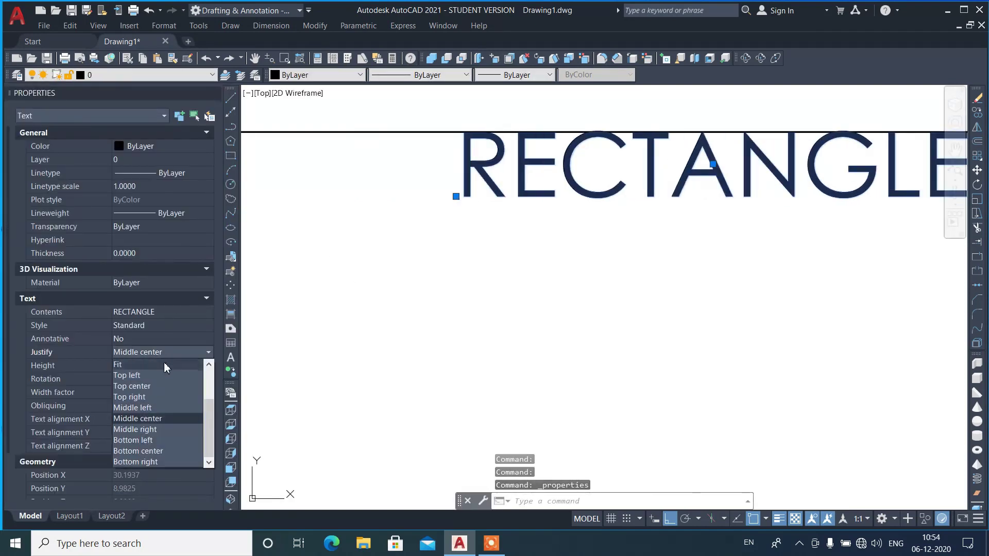
{"action": "left_click", "coordinate": [160, 397]}
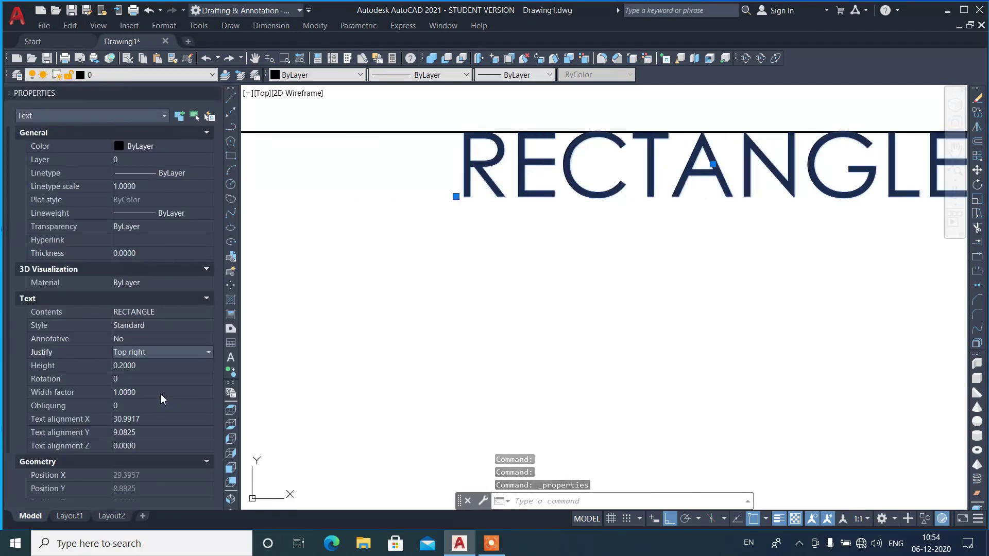
- Move the label to its rectangle's top-right corner
{"action": "scroll", "coordinate": [538, 269], "scroll_direction": "down", "scroll_amount": 2}
{"action": "type", "text": "m"}
{"action": "key", "text": "Return"}
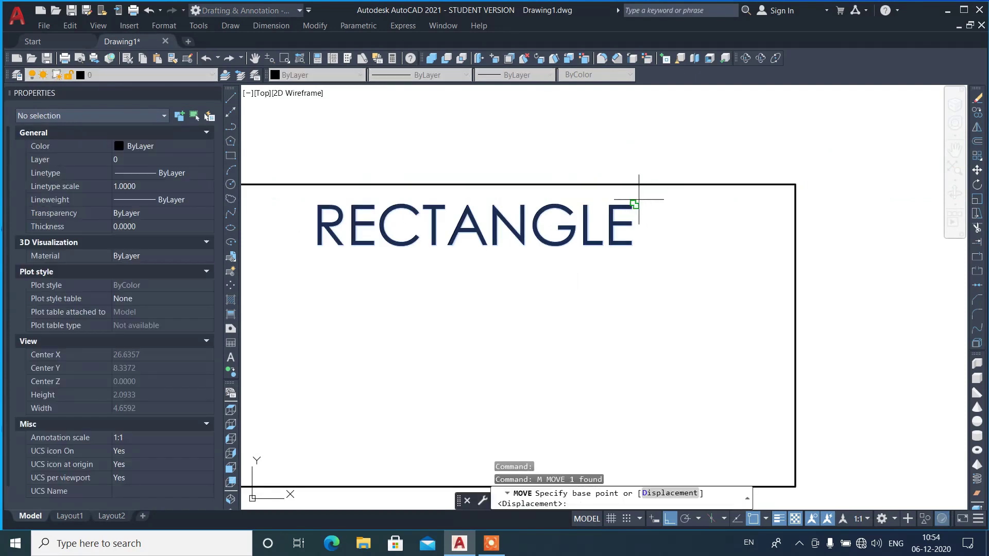
{"action": "left_click", "coordinate": [634, 204]}
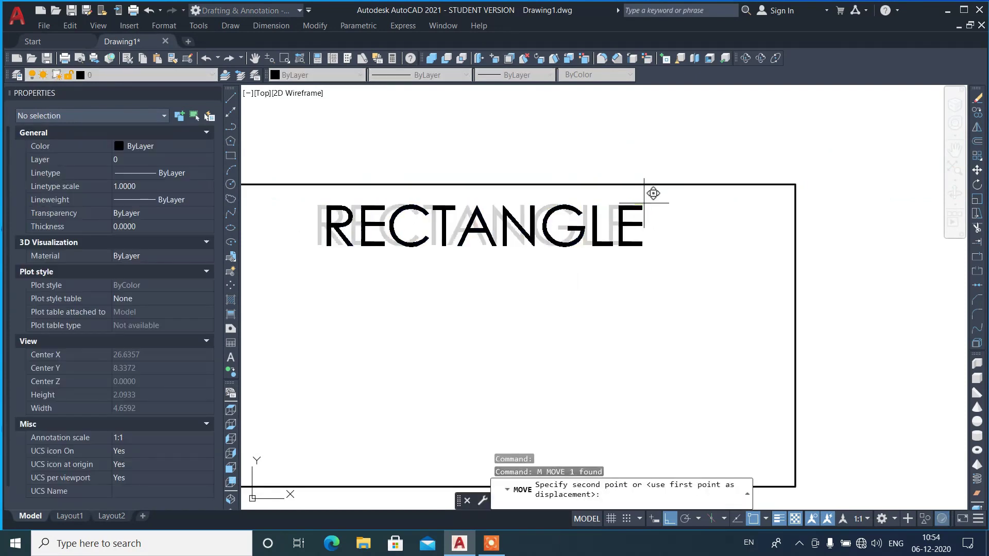
{"action": "left_click", "coordinate": [795, 184]}
- Add 'TEXT' to the label, then backspace it away, leaving RECTANGLE
{"action": "double_click", "coordinate": [703, 228]}
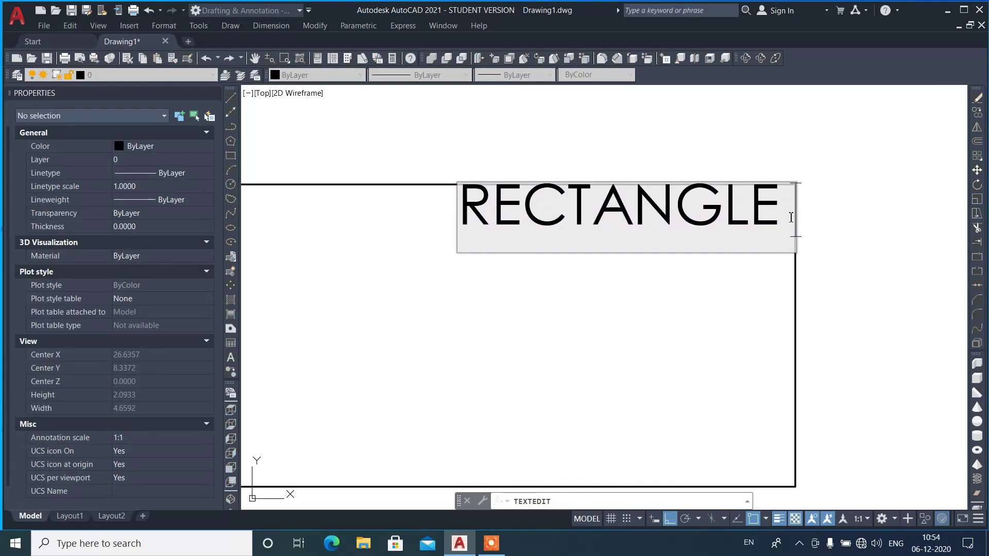
{"action": "type", "text": "TEXT"}
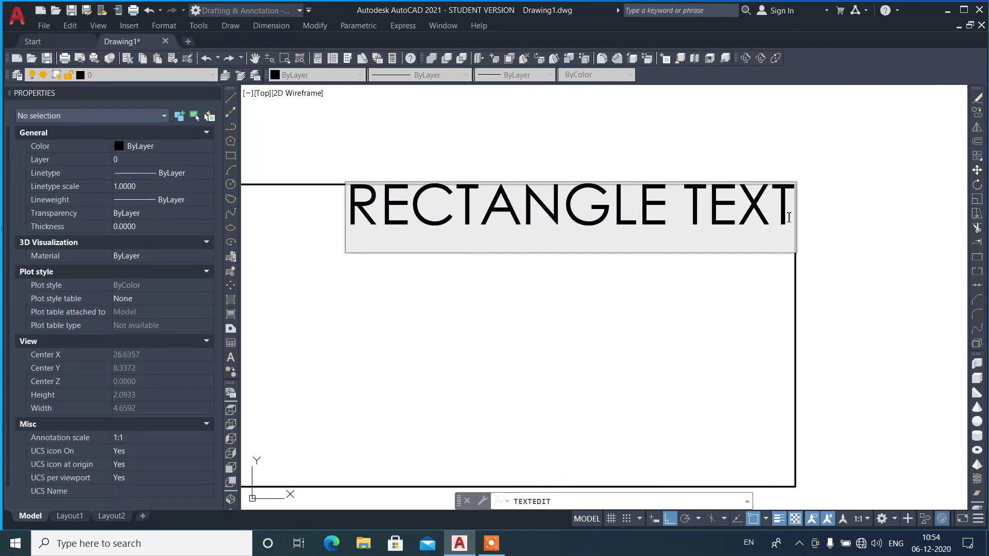
{"action": "key", "text": "BackSpace"}
{"action": "key", "text": "BackSpace"}
{"action": "key", "text": "BackSpace"}
{"action": "key", "text": "BackSpace"}
{"action": "key", "text": "BackSpace"}
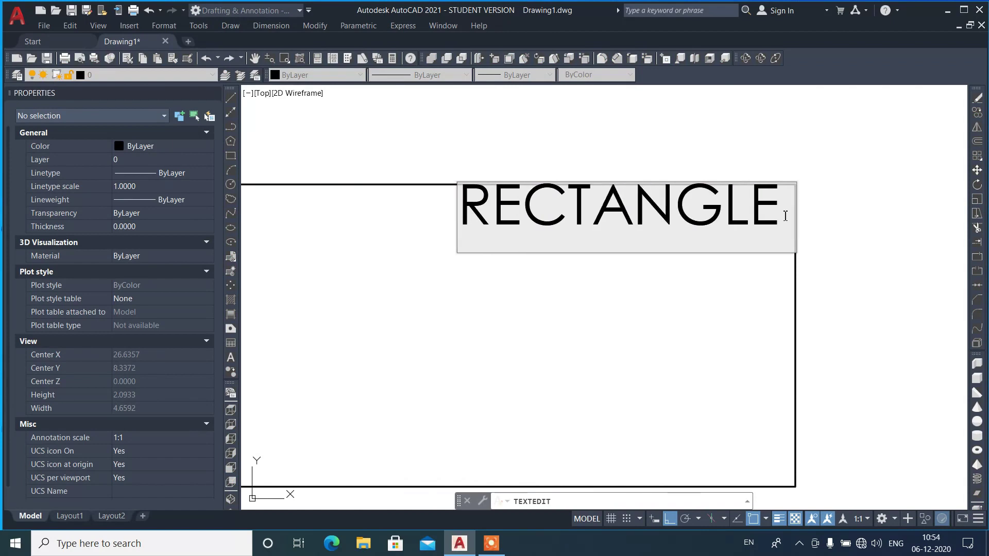
{"action": "left_click", "coordinate": [732, 273]}
- Set the lower-right RECTANGLE label's justification to Bottom right in Properties
{"action": "scroll", "coordinate": [721, 197], "scroll_direction": "down", "scroll_amount": 5}
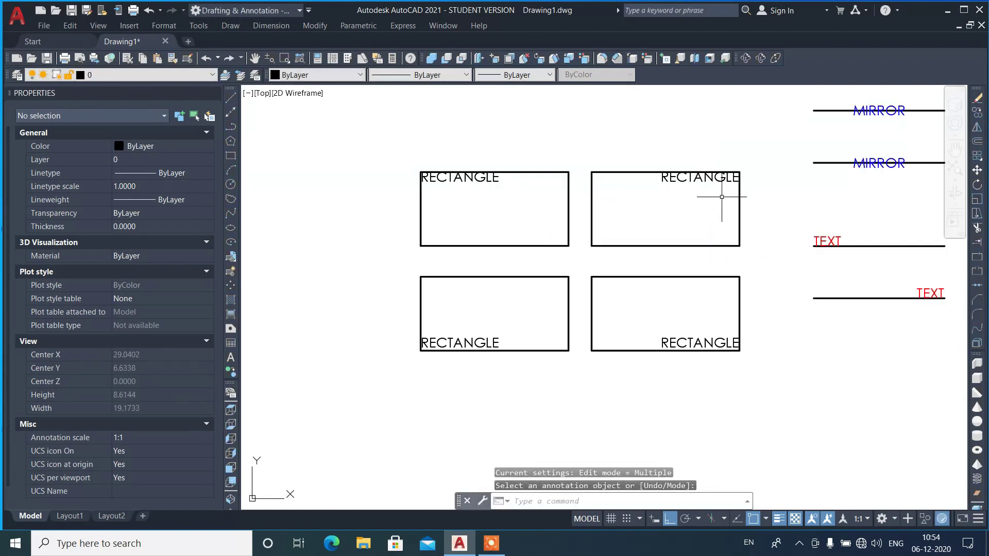
{"action": "scroll", "coordinate": [709, 361], "scroll_direction": "up", "scroll_amount": 4}
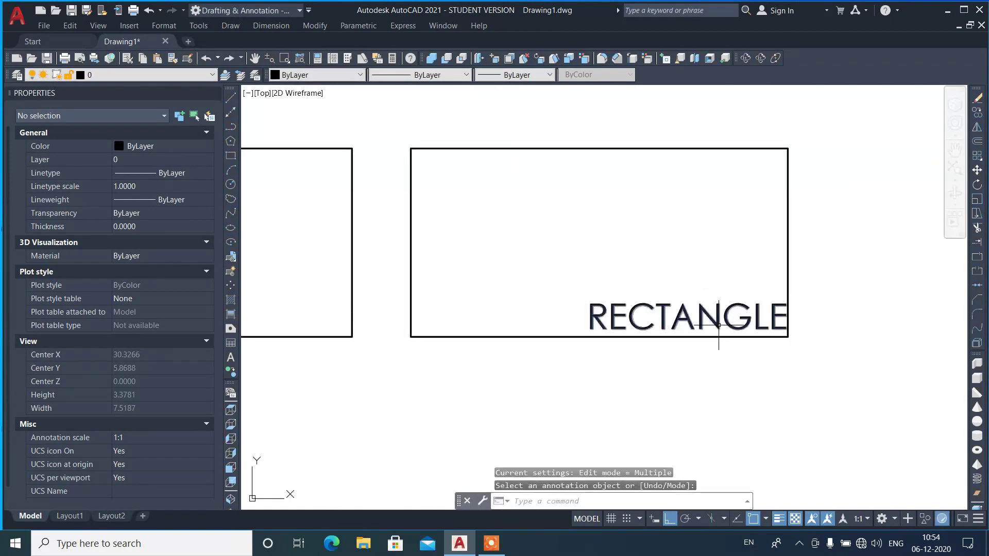
{"action": "key", "text": "Return"}
{"action": "left_click", "coordinate": [718, 326]}
{"action": "left_click", "coordinate": [190, 353]}
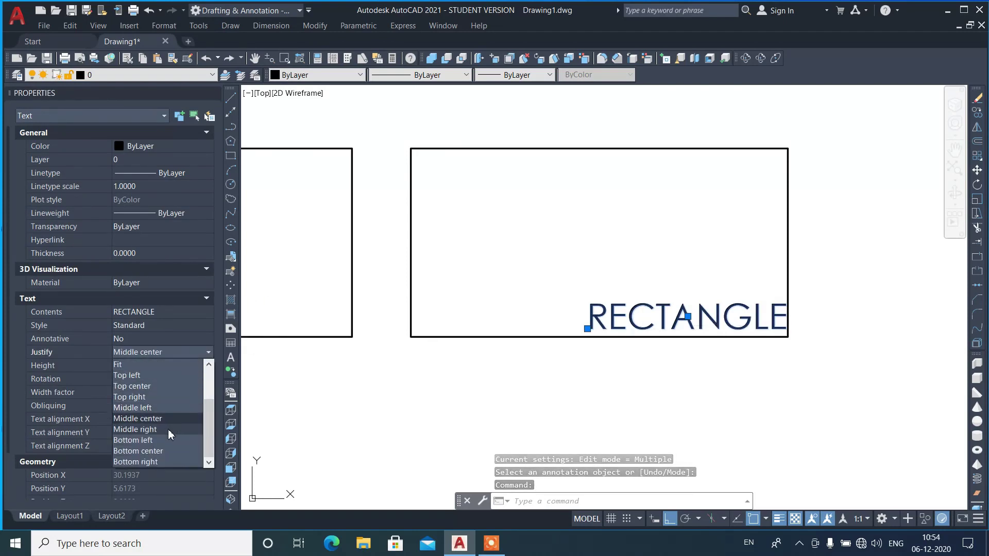
{"action": "left_click", "coordinate": [157, 462]}
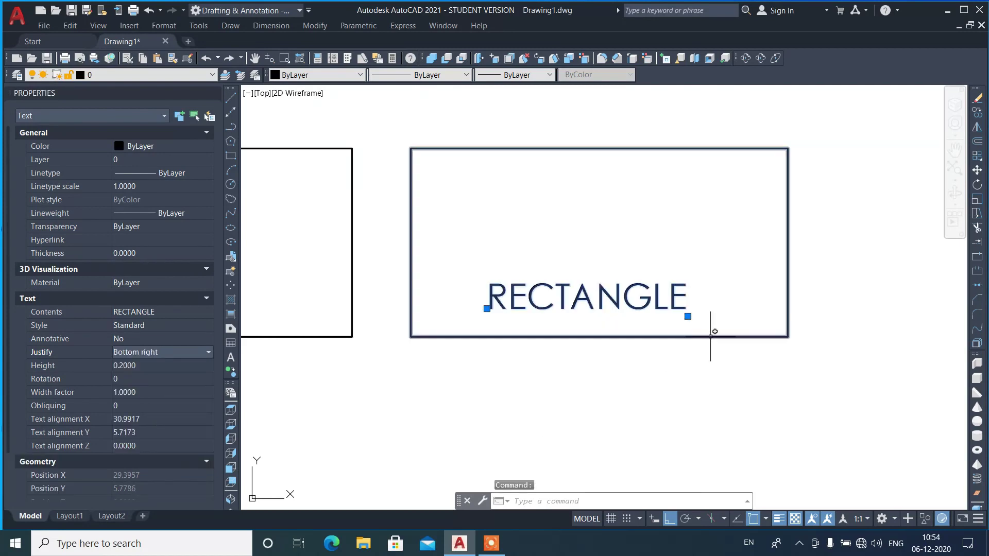
- Move the label to the rectangle's bottom-right corner and test-edit it, leaving RECTANGLE unchanged
{"action": "type", "text": "m"}
{"action": "key", "text": "Return"}
{"action": "left_click", "coordinate": [688, 315]}
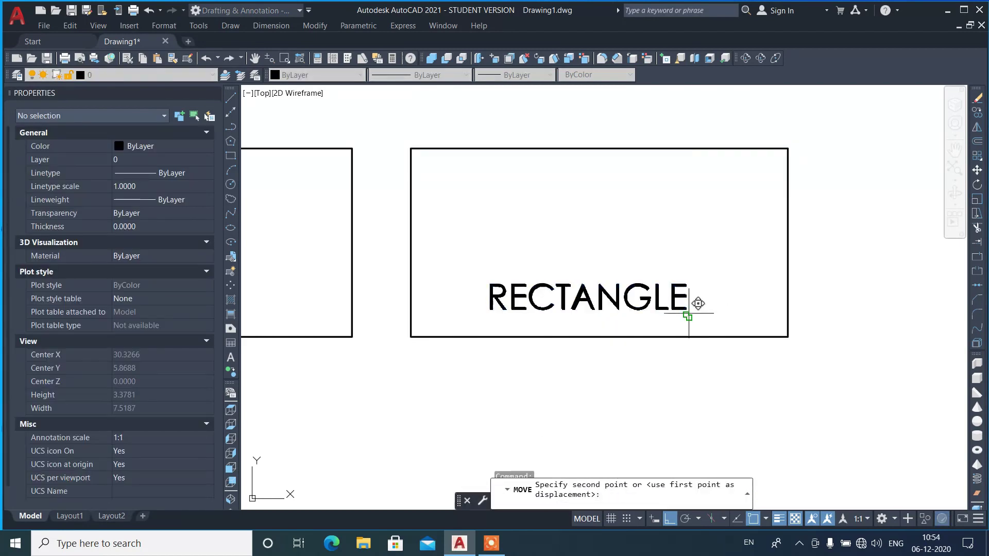
{"action": "left_click", "coordinate": [788, 336]}
{"action": "double_click", "coordinate": [780, 317]}
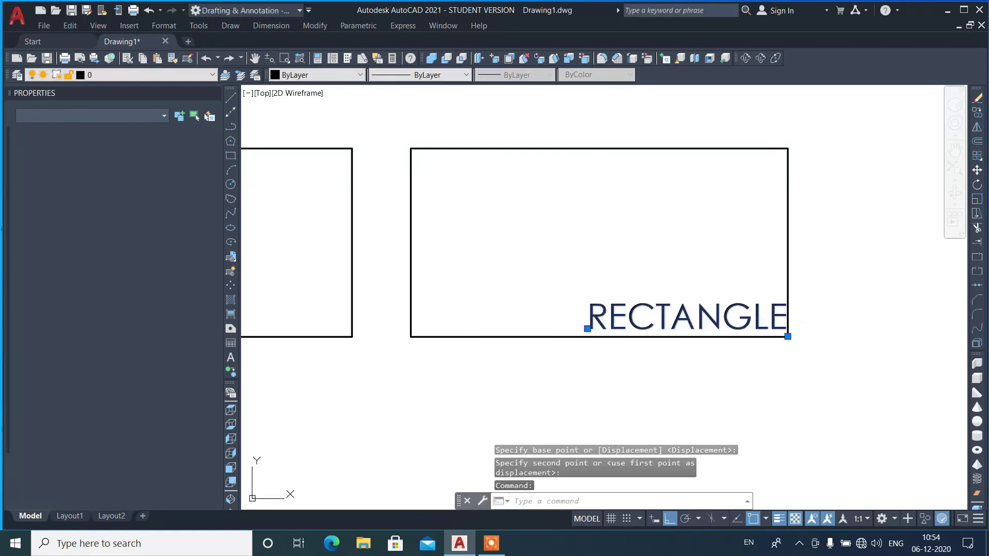
{"action": "type", "text": "T"}
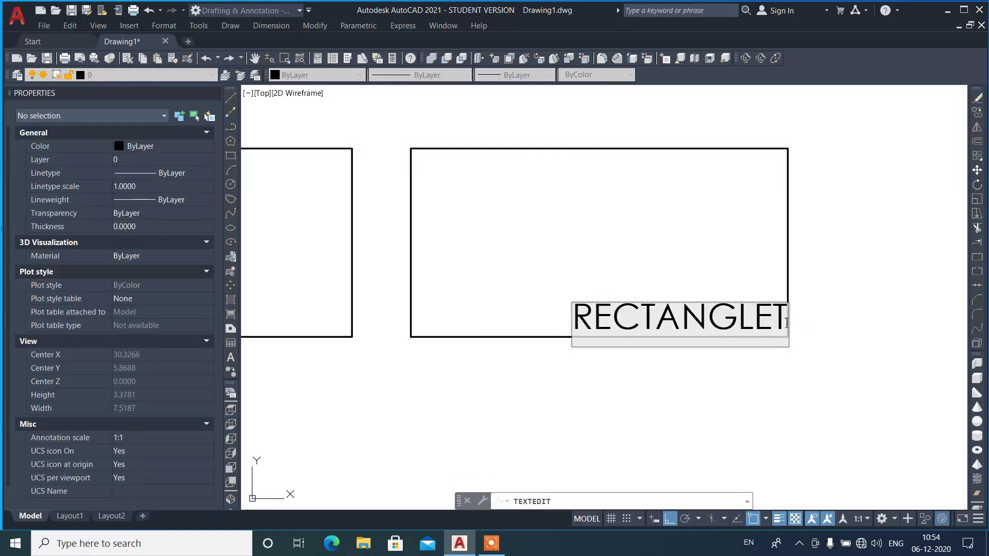
{"action": "type", "text": "EXT"}
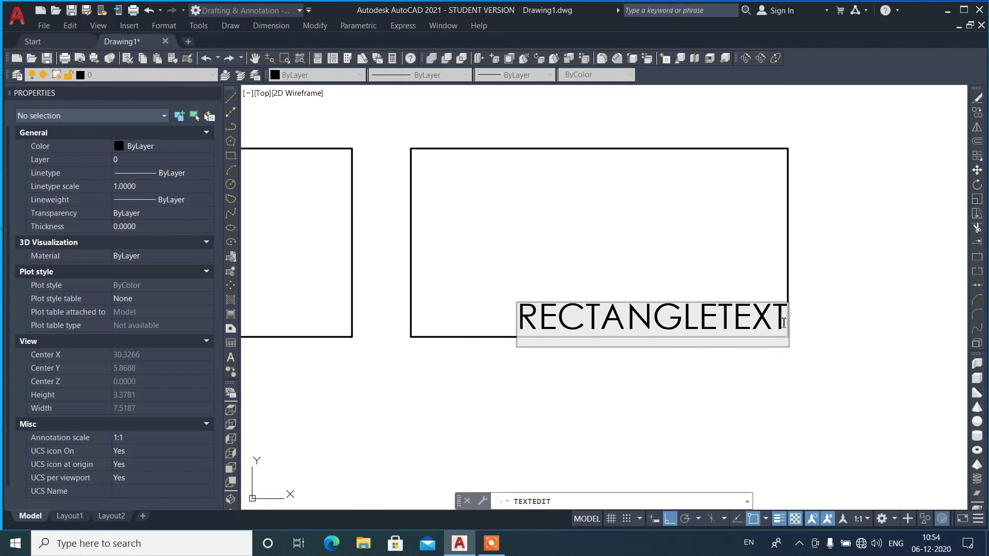
{"action": "key", "text": "BackSpace"}
{"action": "key", "text": "BackSpace"}
{"action": "key", "text": "BackSpace"}
{"action": "key", "text": "BackSpace"}
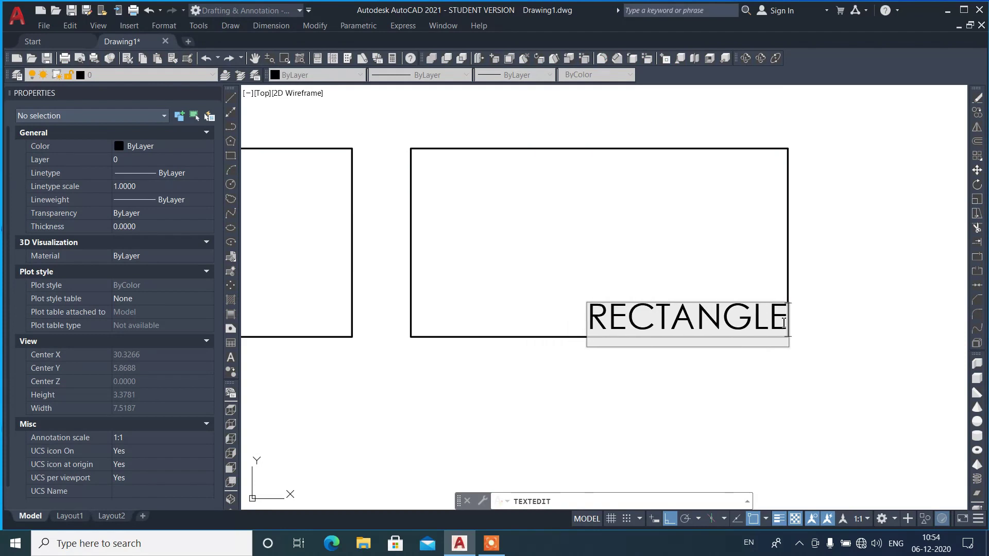
{"action": "left_click", "coordinate": [751, 368]}
{"action": "scroll", "coordinate": [819, 357], "scroll_direction": "down", "scroll_amount": 2}
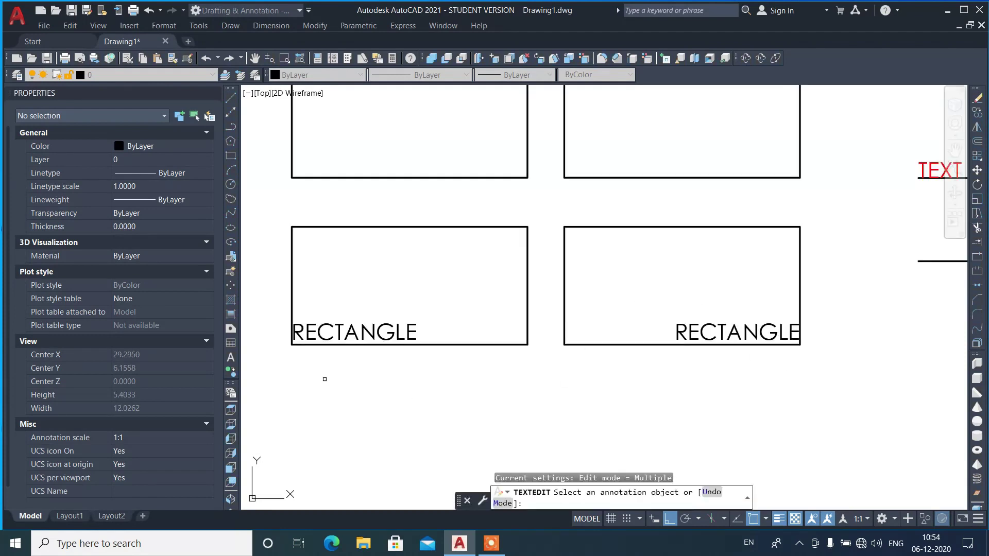
- Set the lower-left RECTANGLE label's justification to Bottom left in Properties
{"action": "key", "text": "Escape"}
{"action": "left_click", "coordinate": [322, 337]}
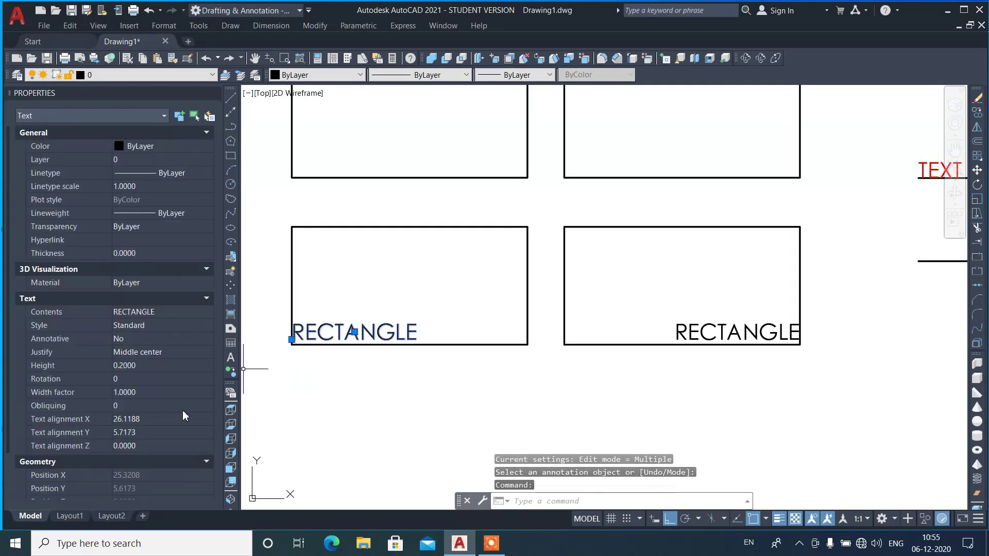
{"action": "left_click", "coordinate": [159, 357]}
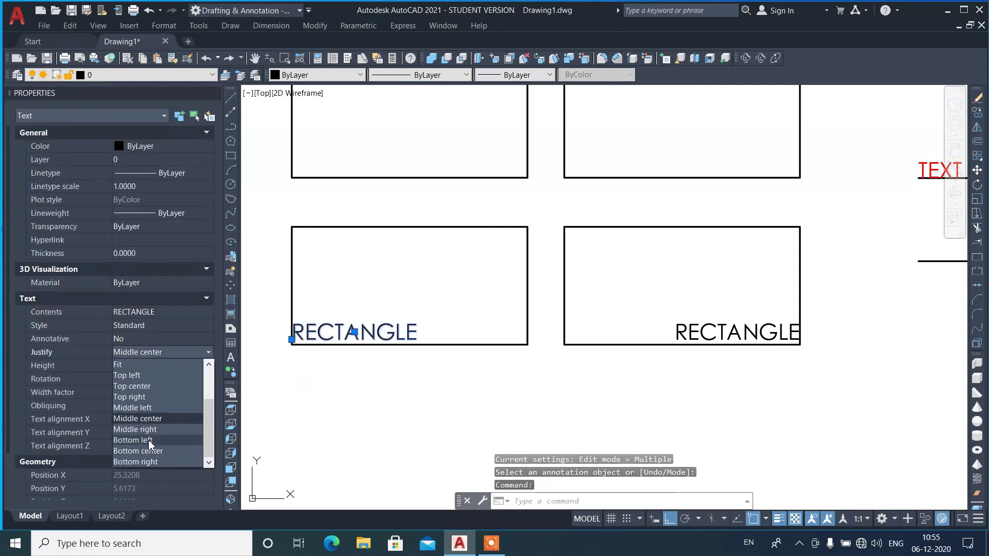
{"action": "left_click", "coordinate": [149, 440]}
- Move the label to the rectangle's bottom-left corner and open it for in-place editing
{"action": "scroll", "coordinate": [296, 375], "scroll_direction": "up", "scroll_amount": 2}
{"action": "type", "text": "m"}
{"action": "key", "text": "Return"}
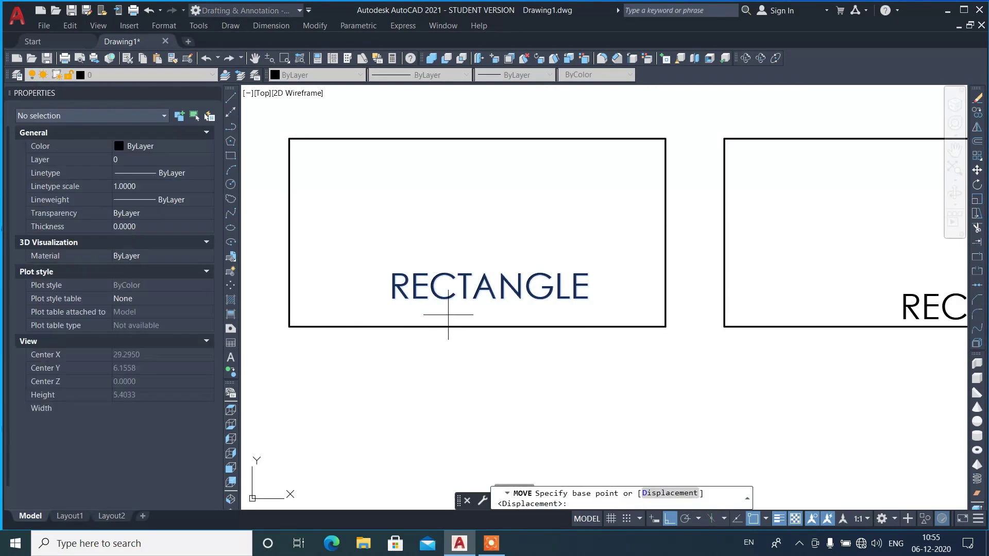
{"action": "left_click", "coordinate": [395, 303]}
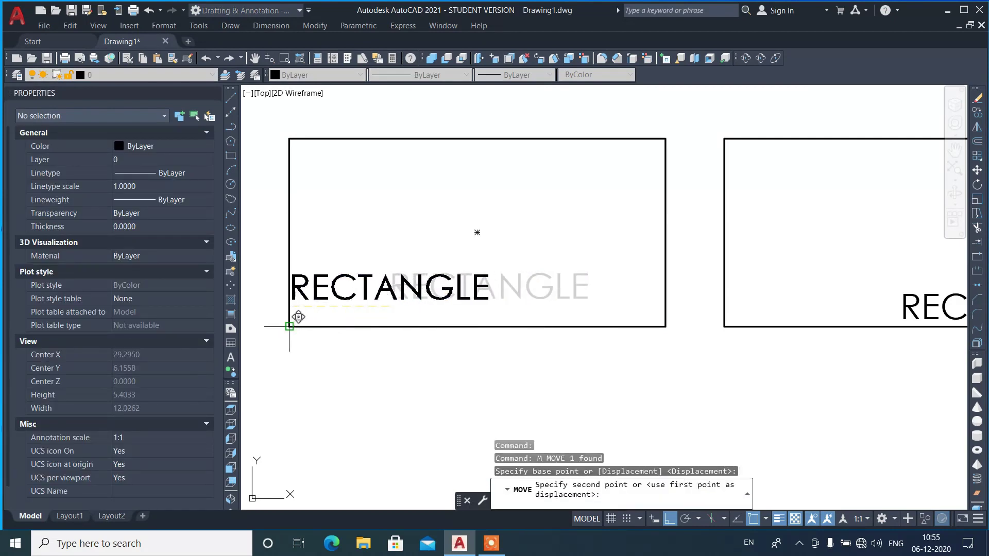
{"action": "left_click", "coordinate": [289, 326]}
{"action": "double_click", "coordinate": [482, 307]}
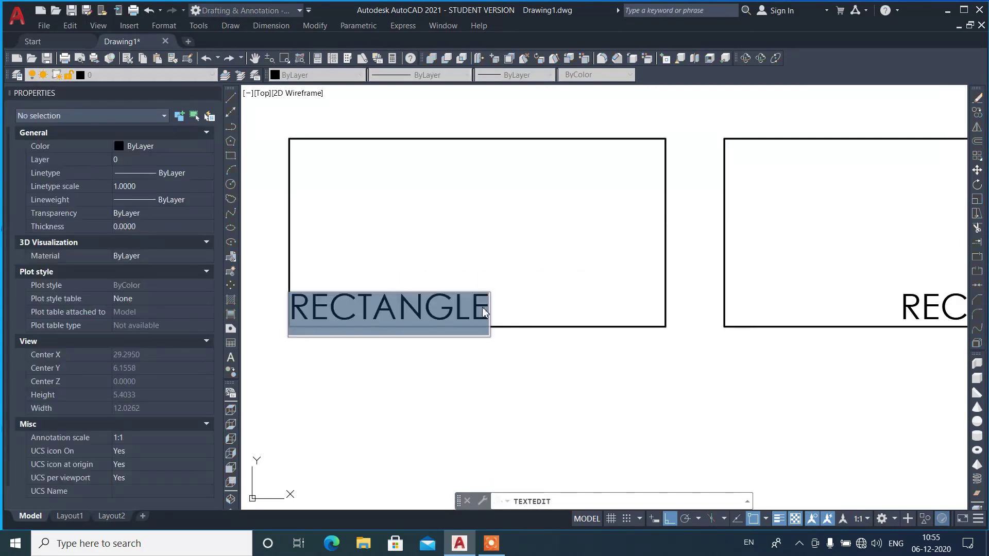
- Finish the test edit, restoring the lower-left label to RECTANGLE
{"action": "type", "text": " TE"}
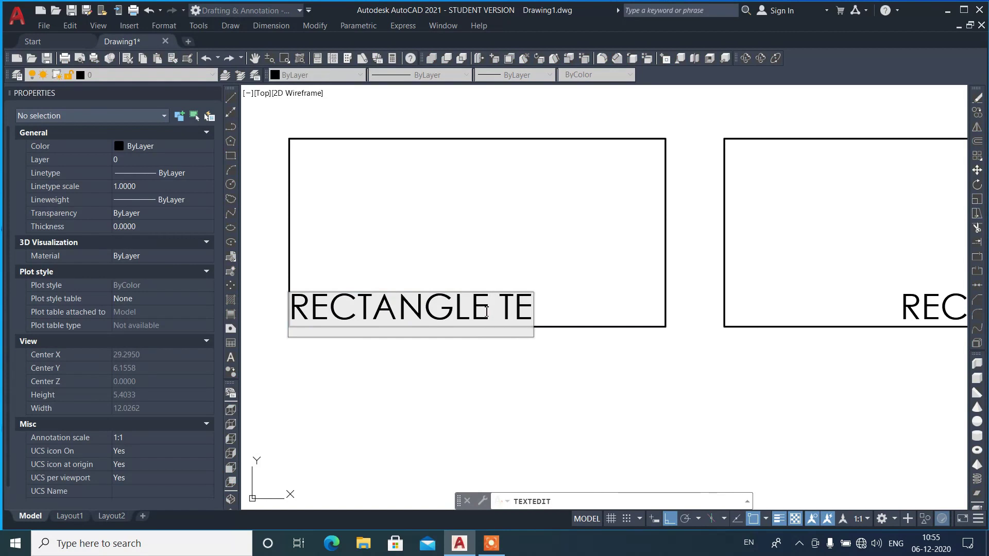
{"action": "type", "text": "XT"}
{"action": "key", "text": "BackSpace"}
{"action": "key", "text": "BackSpace"}
{"action": "key", "text": "BackSpace"}
{"action": "key", "text": "BackSpace"}
{"action": "key", "text": "BackSpace"}
{"action": "left_click", "coordinate": [538, 365]}
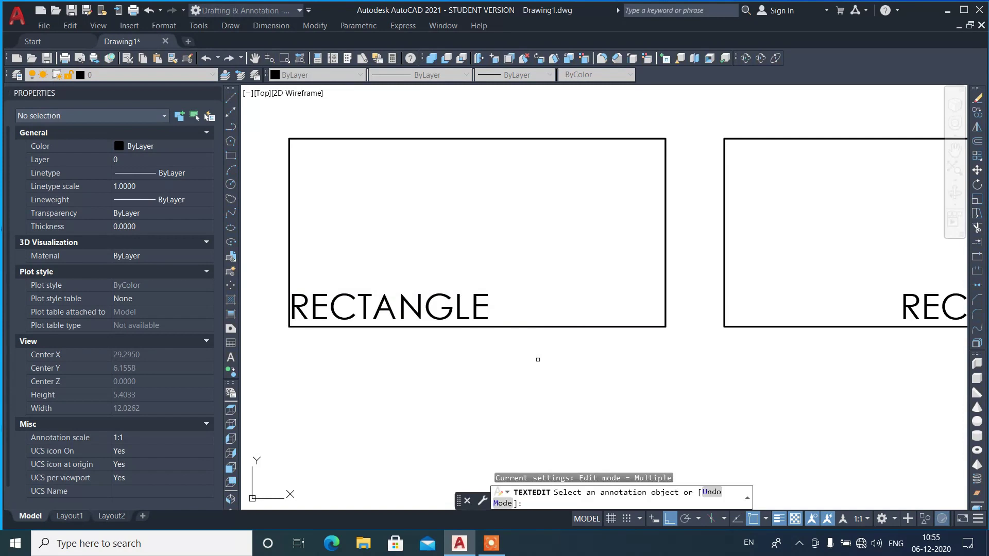
{"action": "scroll", "coordinate": [496, 369], "scroll_direction": "down", "scroll_amount": 2}
{"action": "scroll", "coordinate": [495, 368], "scroll_direction": "down", "scroll_amount": 2}
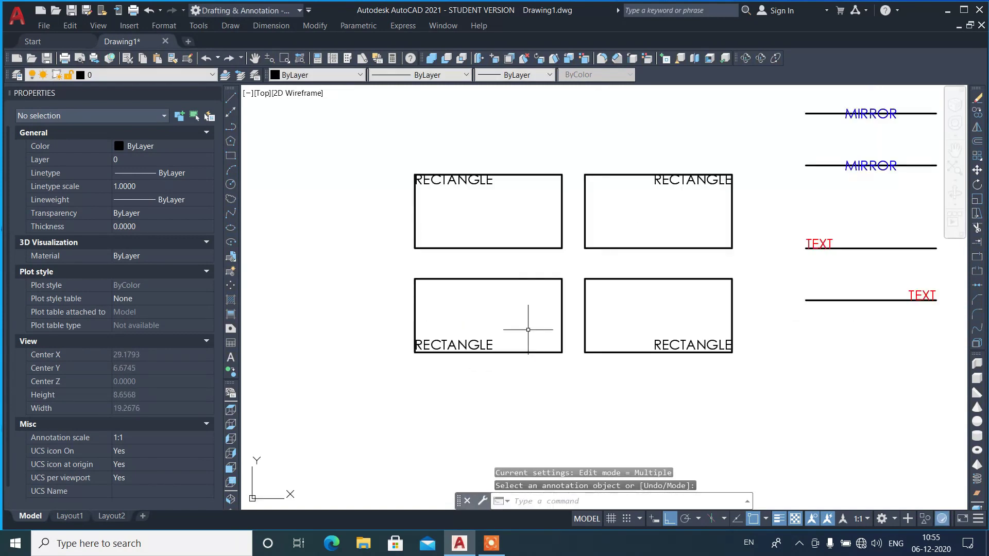
{"action": "scroll", "coordinate": [526, 289], "scroll_direction": "up", "scroll_amount": 2}
- Apply Center justification to all four RECTANGLE labels with TJUST
{"action": "type", "text": "TJ"}
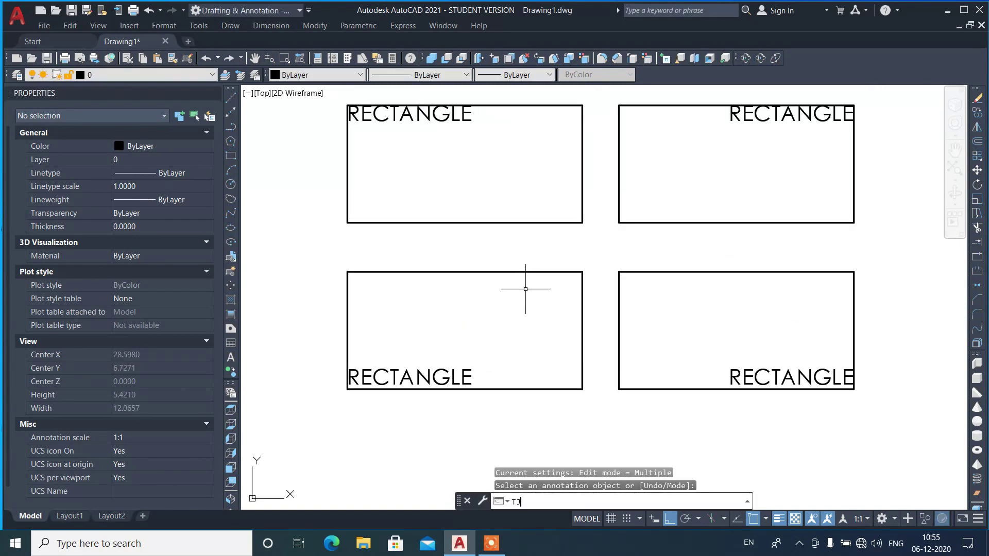
{"action": "key", "text": "Return"}
{"action": "left_click", "coordinate": [459, 121]}
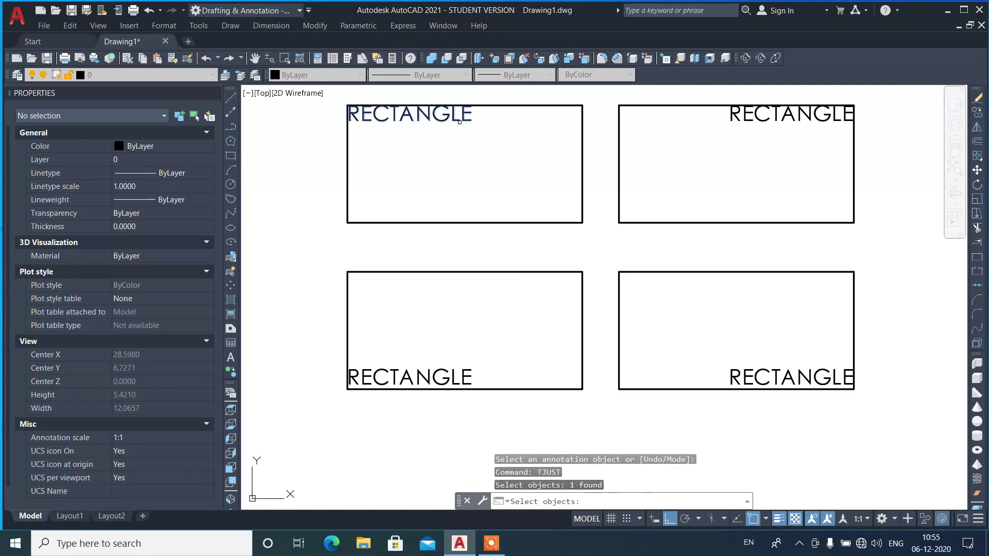
{"action": "left_click", "coordinate": [793, 120]}
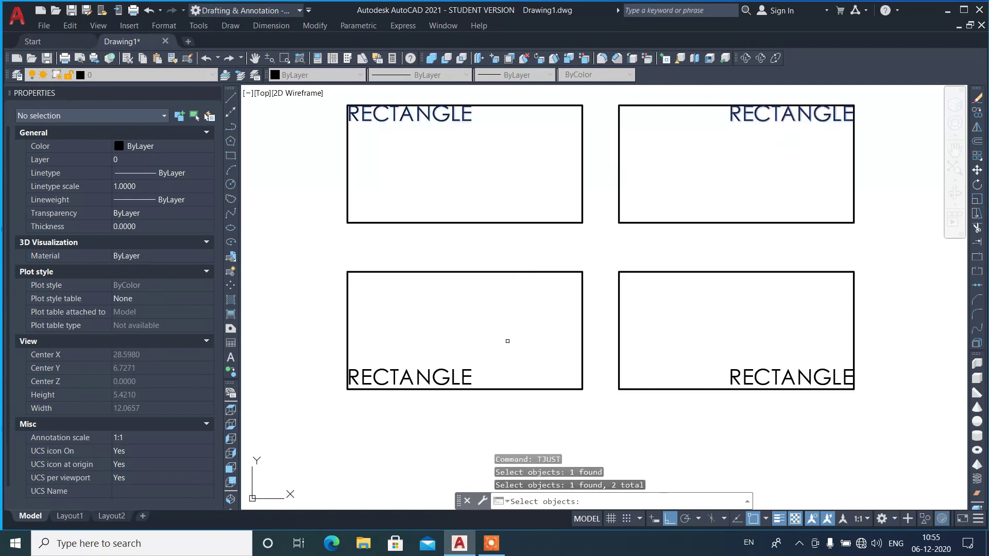
{"action": "left_click", "coordinate": [433, 377]}
{"action": "left_click", "coordinate": [742, 372]}
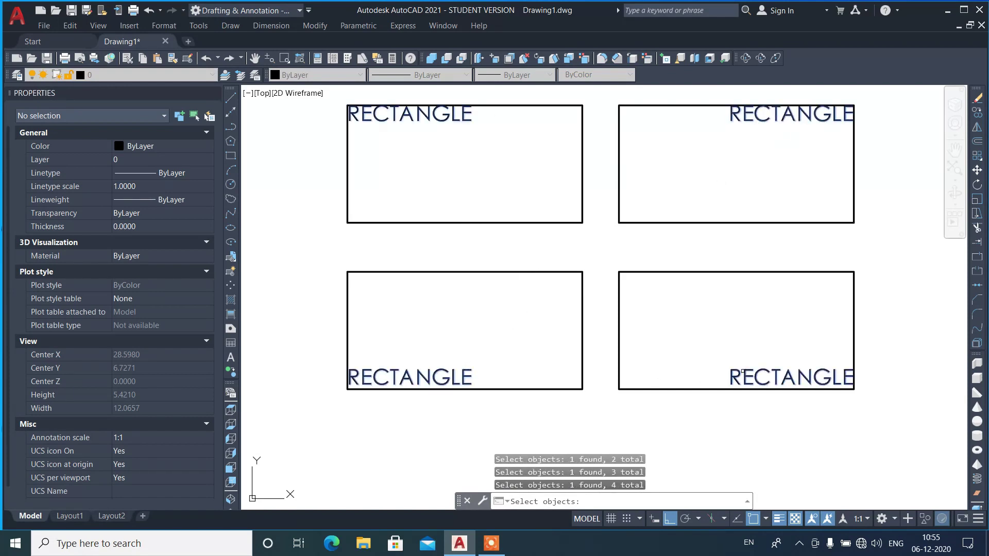
{"action": "key", "text": "Return"}
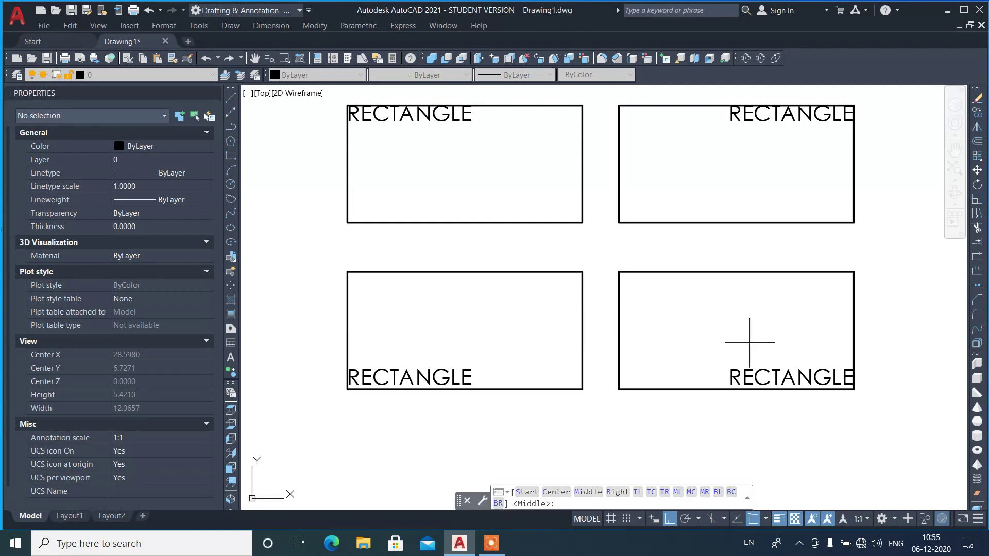
{"action": "type", "text": "C"}
{"action": "key", "text": "Return"}
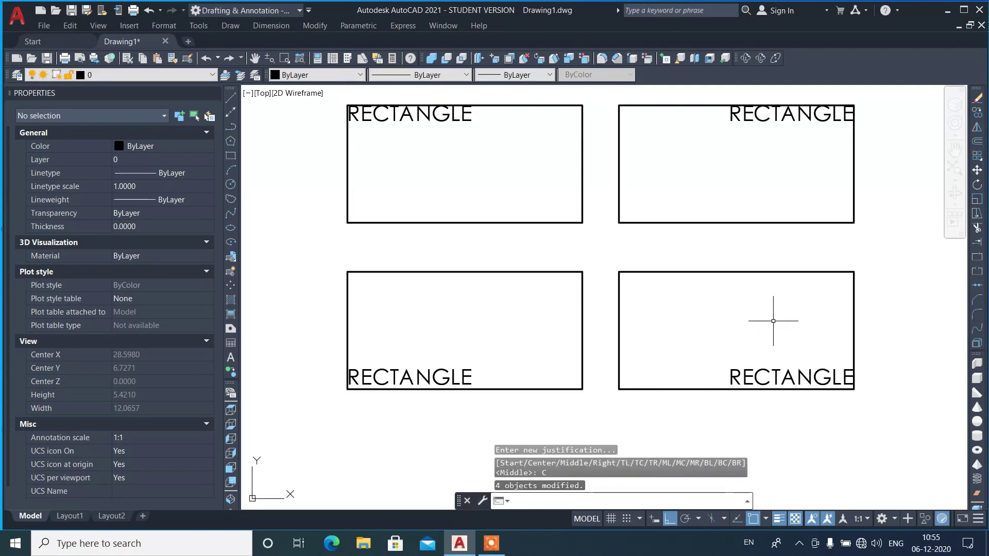
- Append TEXT to the top-left label so it reads RECTANGLE TEXT
{"action": "left_click", "coordinate": [445, 122]}
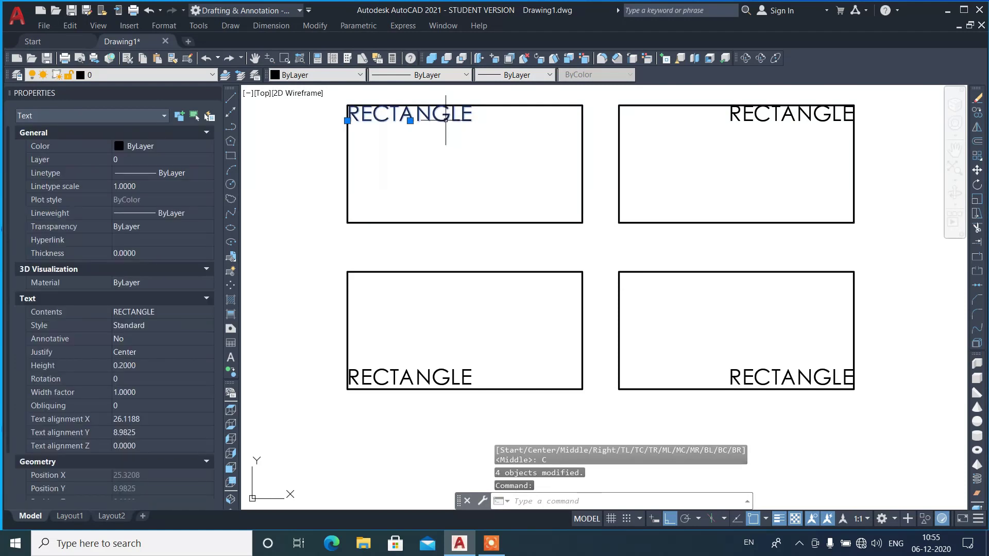
{"action": "double_click", "coordinate": [446, 120]}
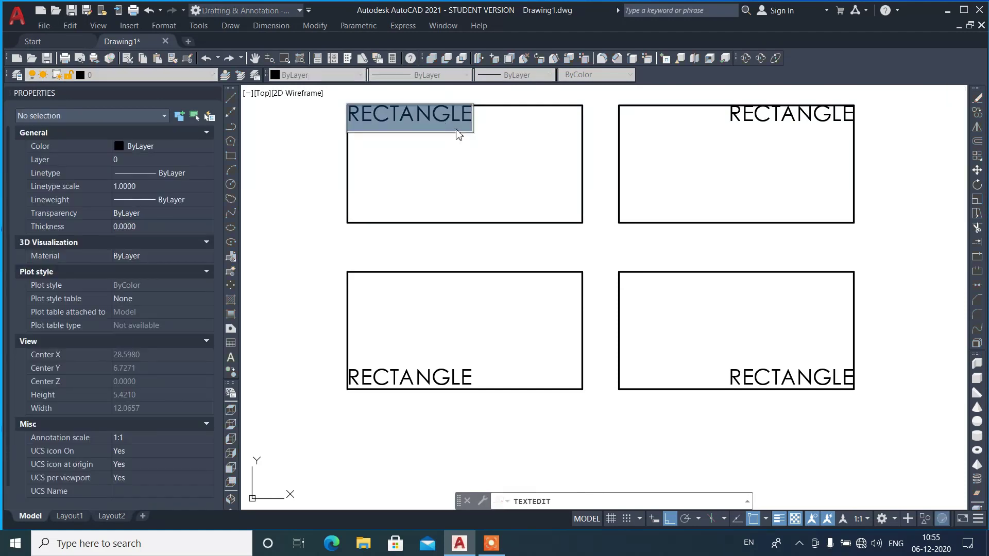
{"action": "left_click", "coordinate": [470, 119]}
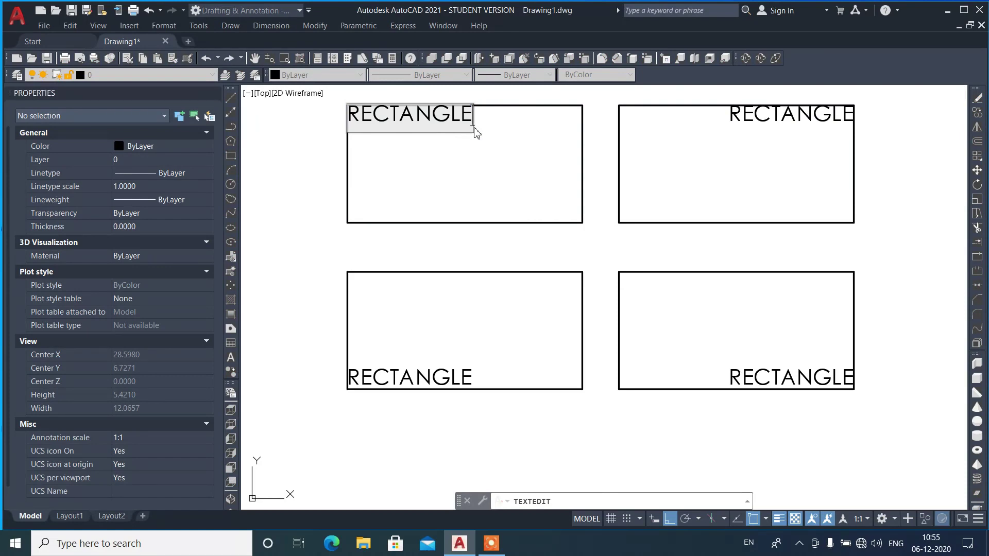
{"action": "type", "text": " TEXT"}
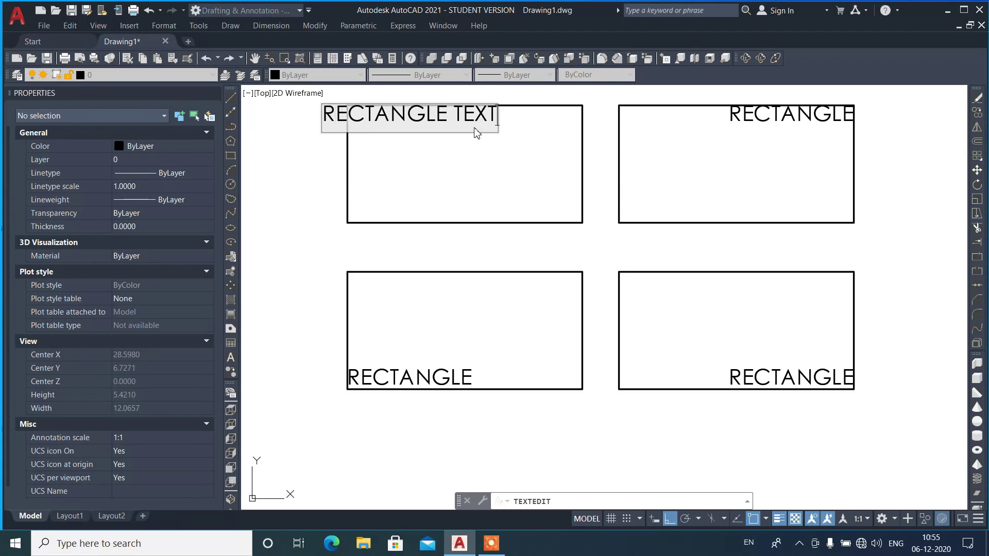
{"action": "type", "text": "DDGDGGGD"}
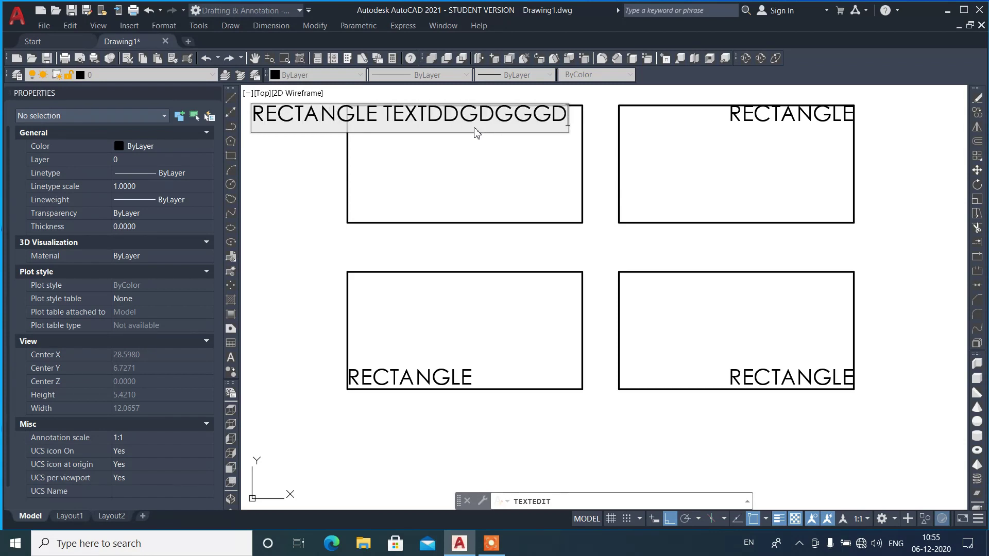
{"action": "key", "text": "BackSpace"}
{"action": "key", "text": "BackSpace"}
{"action": "key", "text": "BackSpace"}
{"action": "key", "text": "BackSpace"}
{"action": "key", "text": "BackSpace"}
{"action": "key", "text": "BackSpace"}
{"action": "key", "text": "BackSpace"}
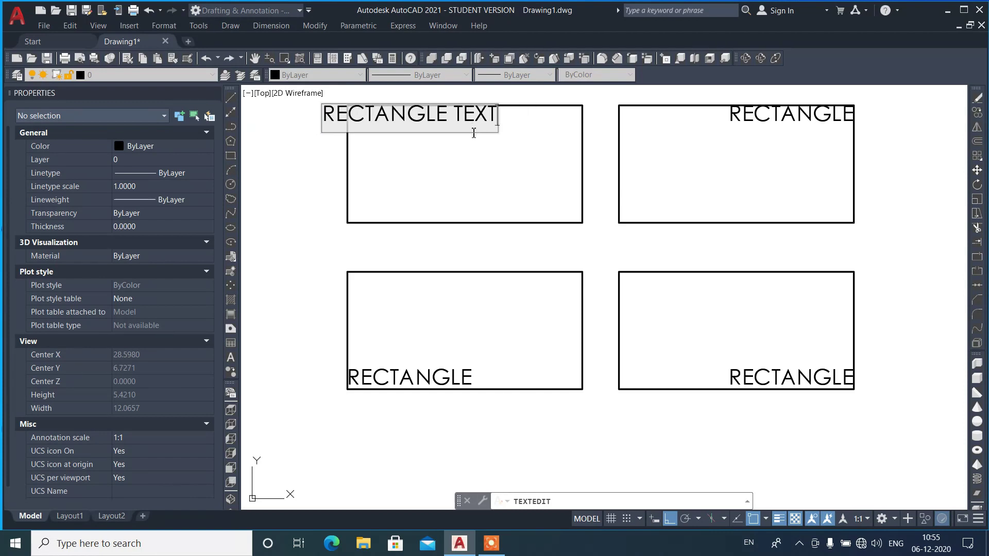
{"action": "left_click", "coordinate": [672, 186]}
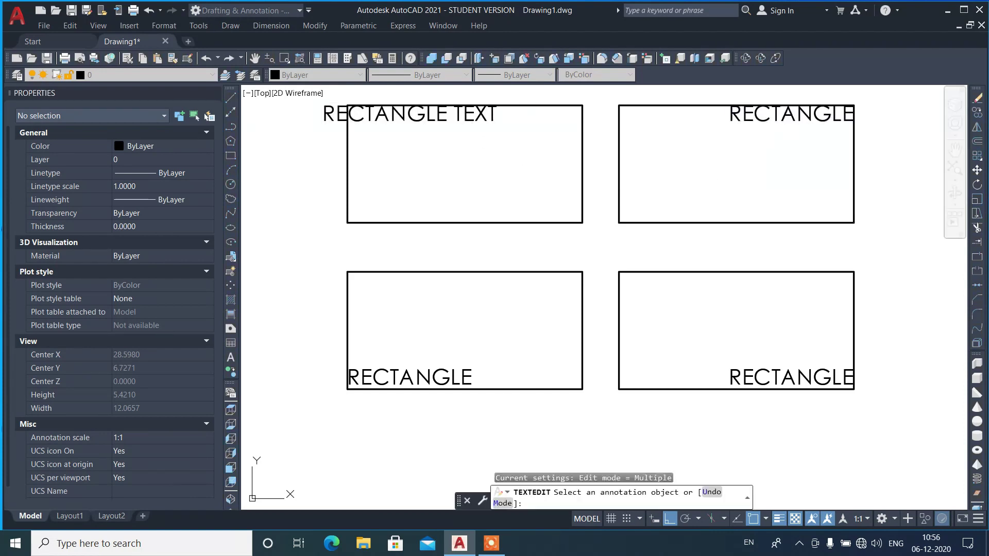
- Extend the top-right and bottom-left labels to read RECTANGLE TEXT
{"action": "left_click", "coordinate": [798, 123]}
{"action": "key", "text": "End"}
{"action": "type", "text": "TEXT"}
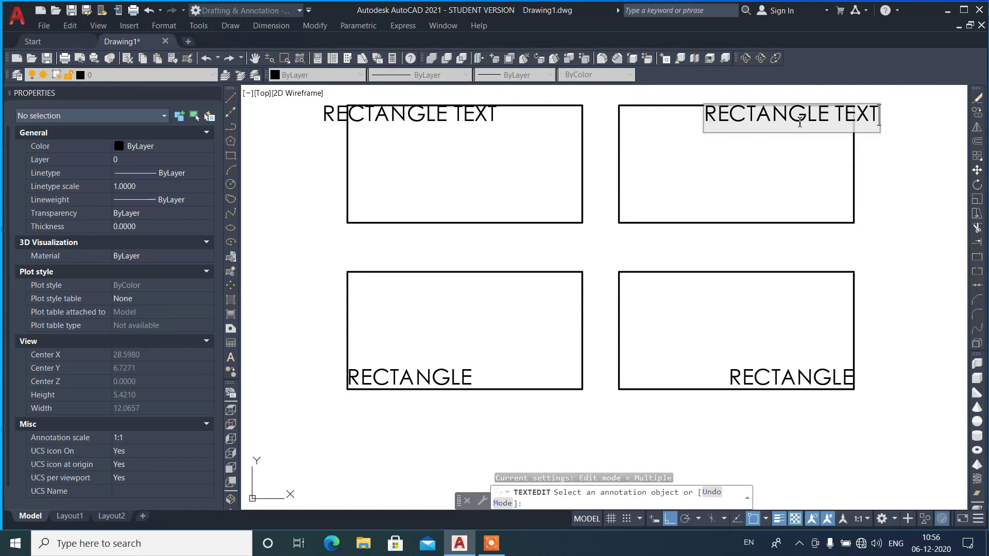
{"action": "left_click", "coordinate": [627, 254]}
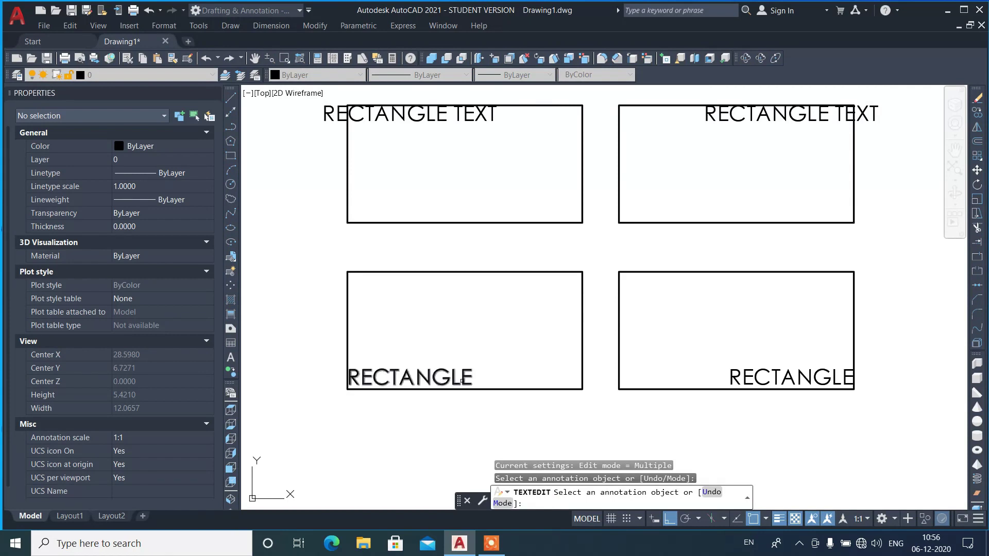
{"action": "left_click", "coordinate": [469, 378]}
{"action": "key", "text": "End"}
{"action": "type", "text": "TEXT"}
{"action": "key", "text": "Return"}
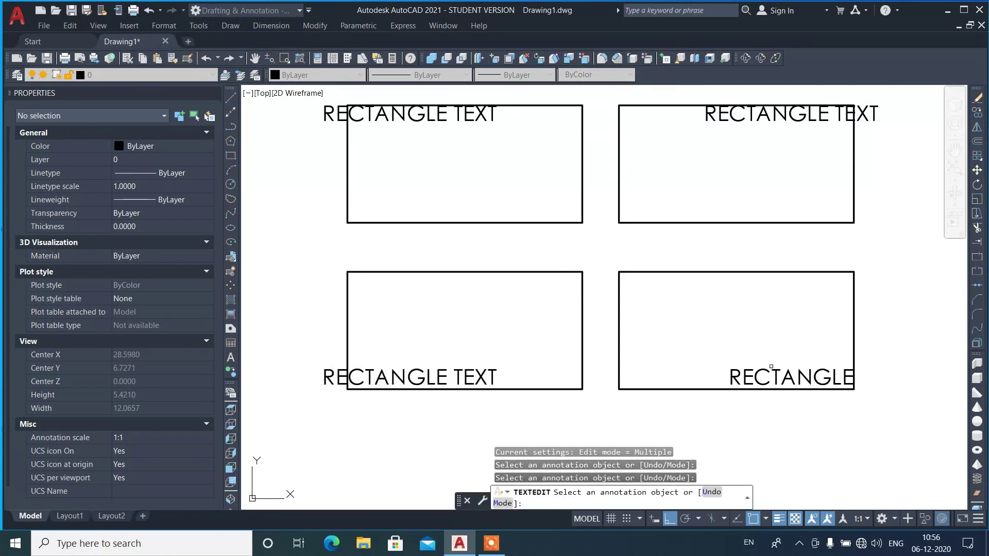
- Extend the bottom-right label to read RECTANGLE TEXT
{"action": "left_click", "coordinate": [789, 380]}
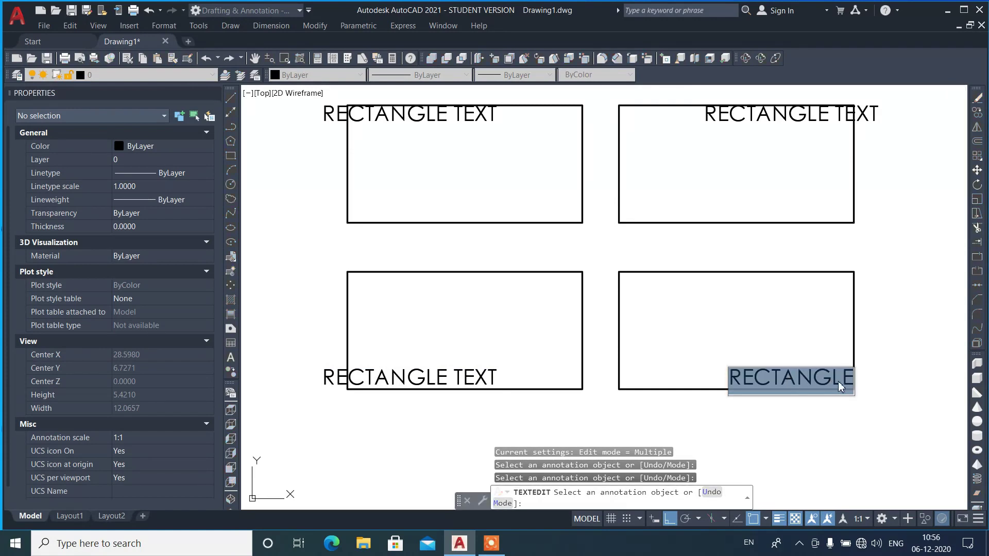
{"action": "key", "text": "End"}
{"action": "type", "text": "TE"}
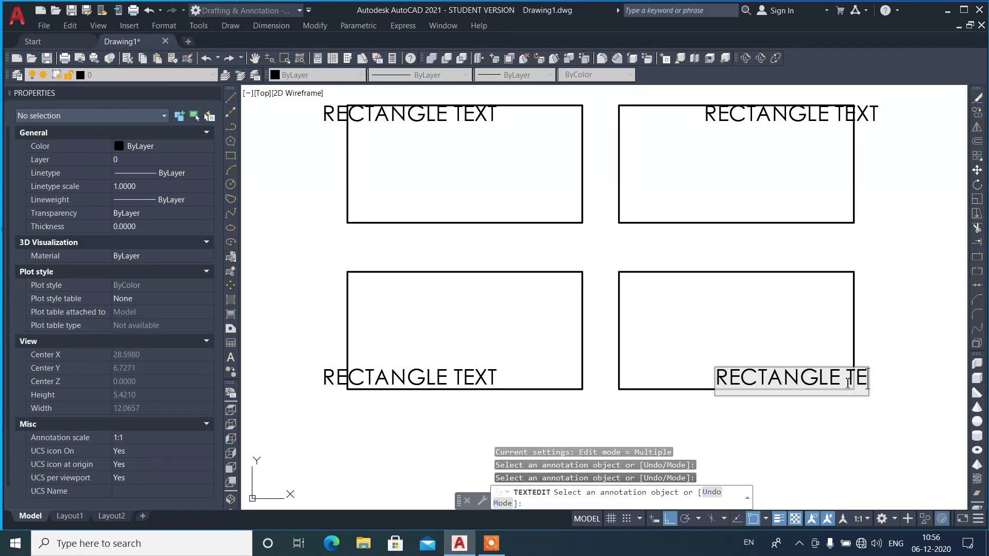
{"action": "type", "text": "XT"}
{"action": "key", "text": "Return"}
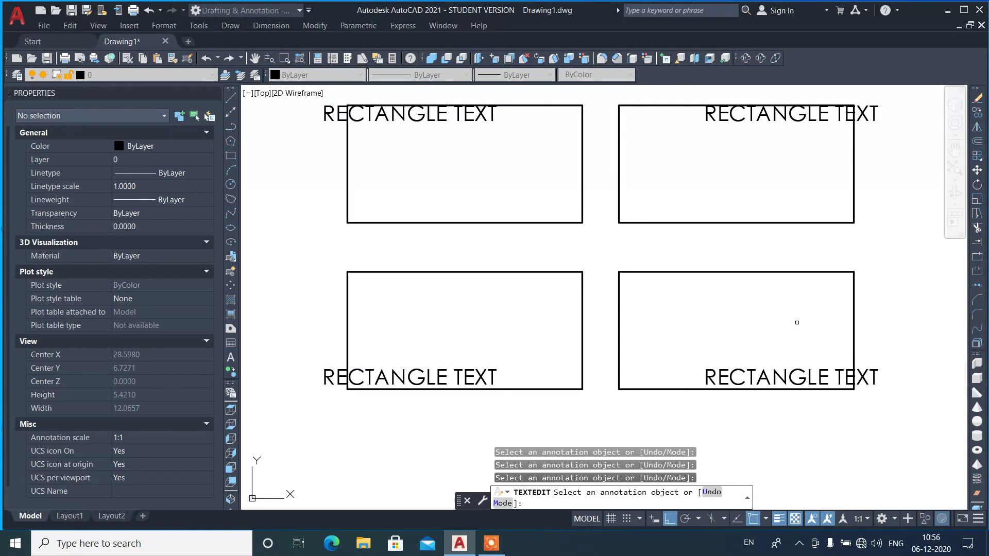
{"action": "scroll", "coordinate": [503, 255], "scroll_direction": "down", "scroll_amount": 4}
- Try selecting the two red TEXT labels, then clear the selection
{"action": "scroll", "coordinate": [504, 256], "scroll_direction": "down", "scroll_amount": 3}
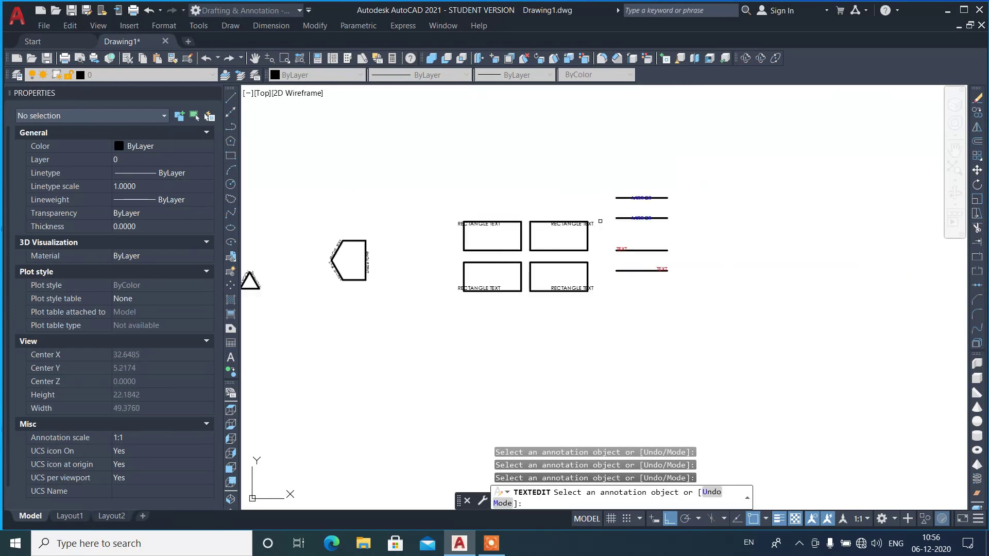
{"action": "scroll", "coordinate": [657, 247], "scroll_direction": "up", "scroll_amount": 7}
{"action": "scroll", "coordinate": [588, 255], "scroll_direction": "down", "scroll_amount": 1}
{"action": "key", "text": "Escape"}
{"action": "scroll", "coordinate": [662, 397], "scroll_direction": "up", "scroll_amount": 1}
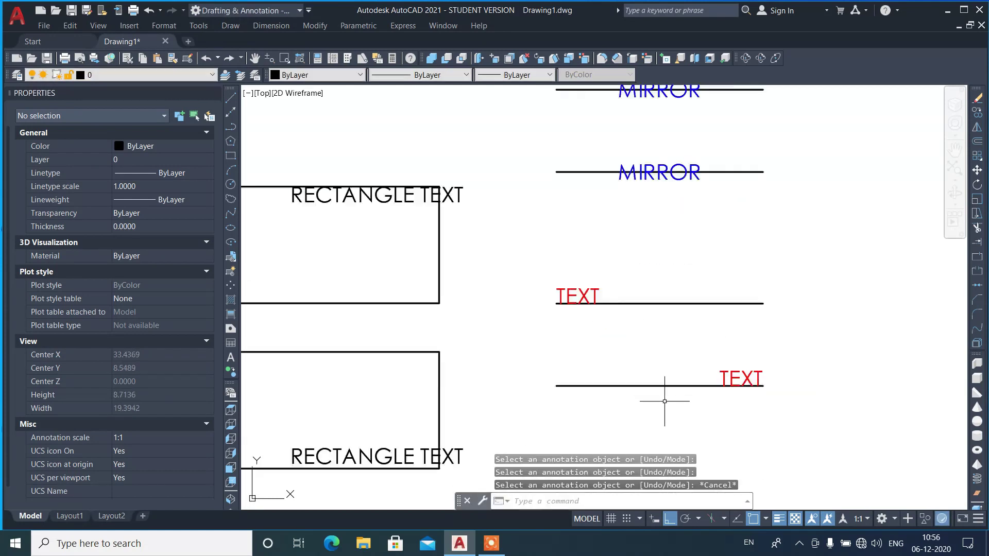
{"action": "scroll", "coordinate": [659, 377], "scroll_direction": "up", "scroll_amount": 1}
{"action": "left_click", "coordinate": [557, 237]}
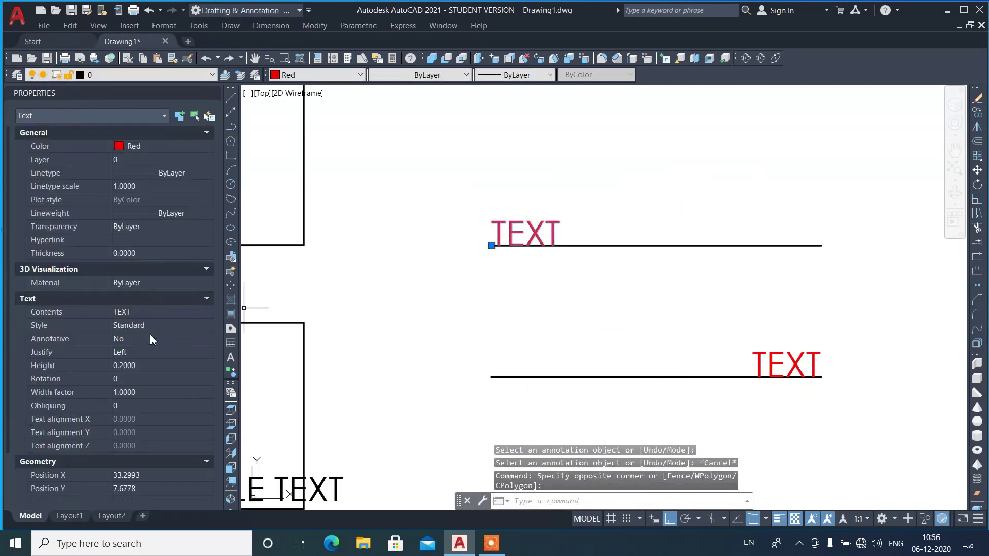
{"action": "left_click", "coordinate": [827, 365]}
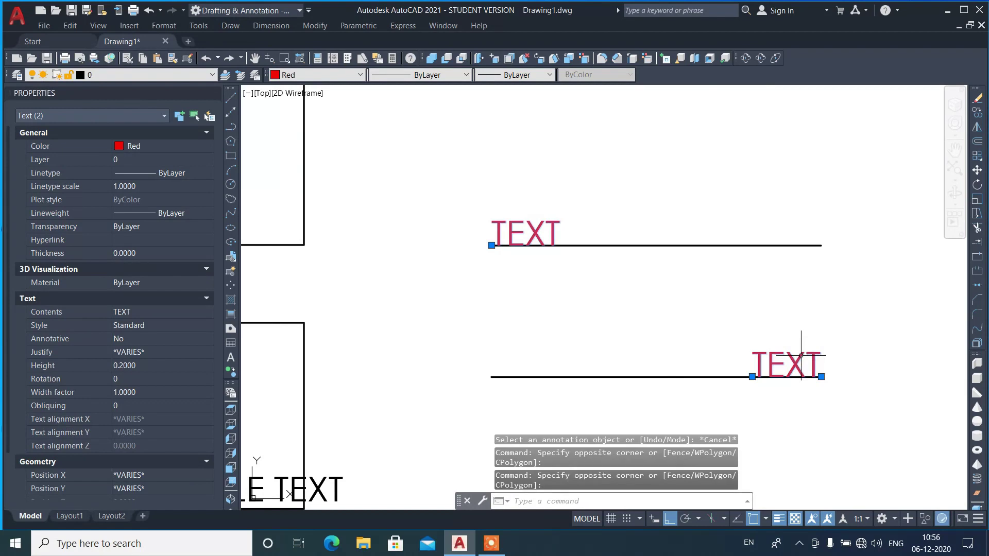
{"action": "key", "text": "Escape"}
{"action": "left_click_drag", "start_coordinate": [885, 364], "coordinate": [803, 340]}
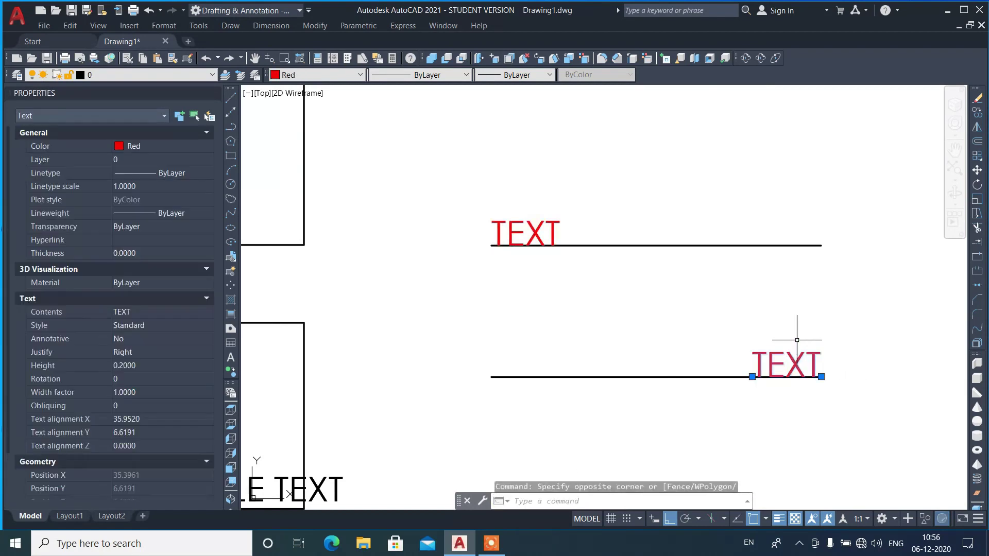
{"action": "key", "text": "Escape"}
- Give both red TEXT labels Center justification with TJ
{"action": "type", "text": "TJ"}
{"action": "key", "text": "Return"}
{"action": "left_click", "coordinate": [597, 232]}
{"action": "left_click", "coordinate": [536, 229]}
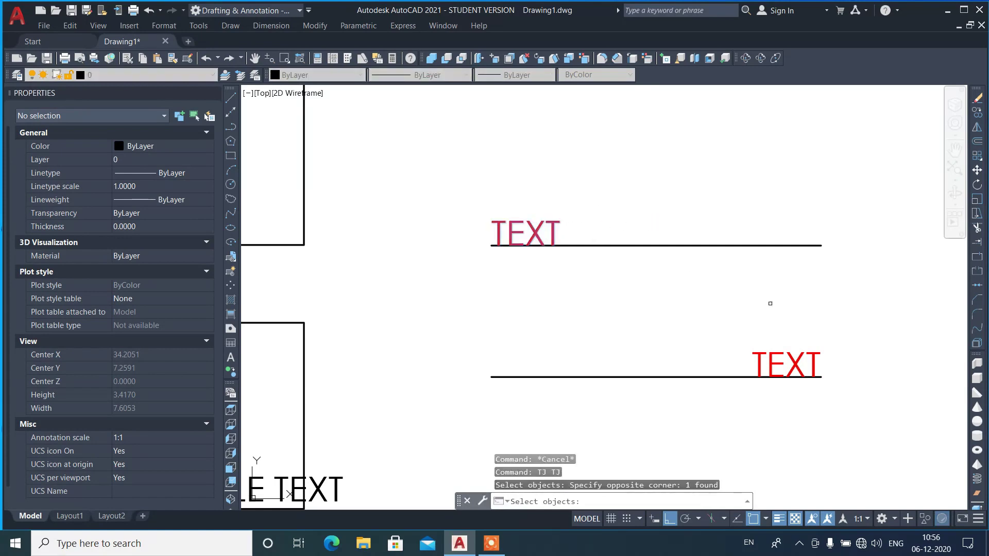
{"action": "left_click_drag", "start_coordinate": [843, 358], "coordinate": [767, 323]}
{"action": "key", "text": "Return"}
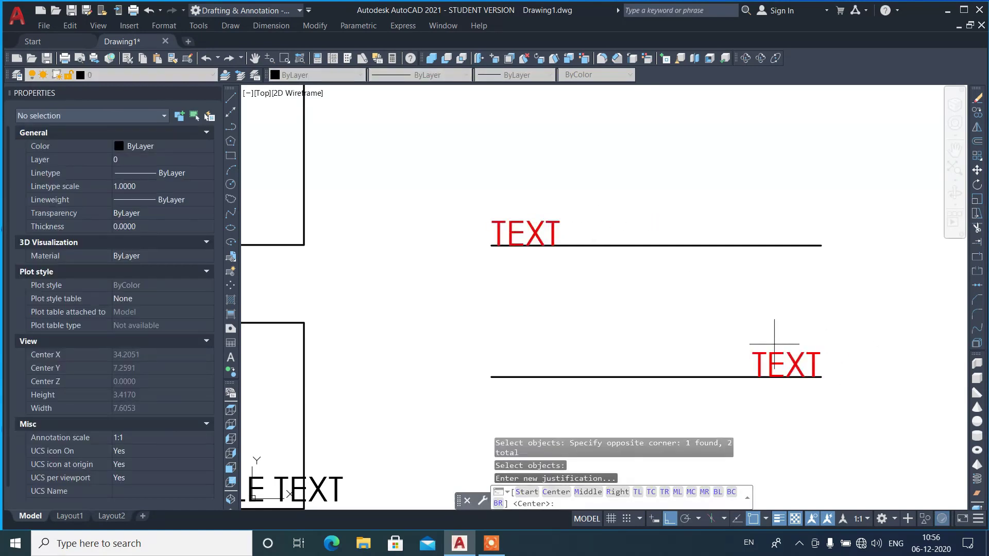
{"action": "type", "text": "C"}
{"action": "key", "text": "Return"}
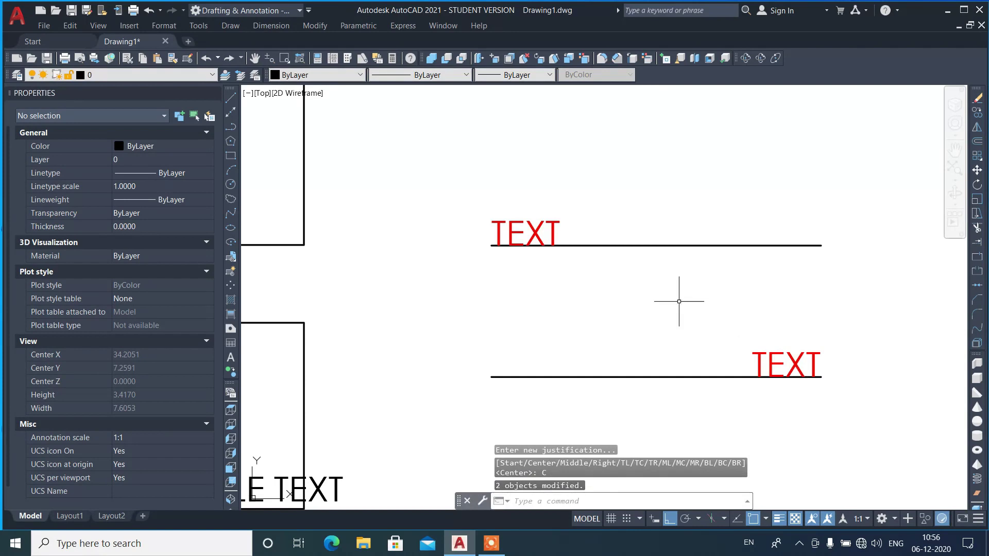
{"action": "double_click", "coordinate": [556, 228]}
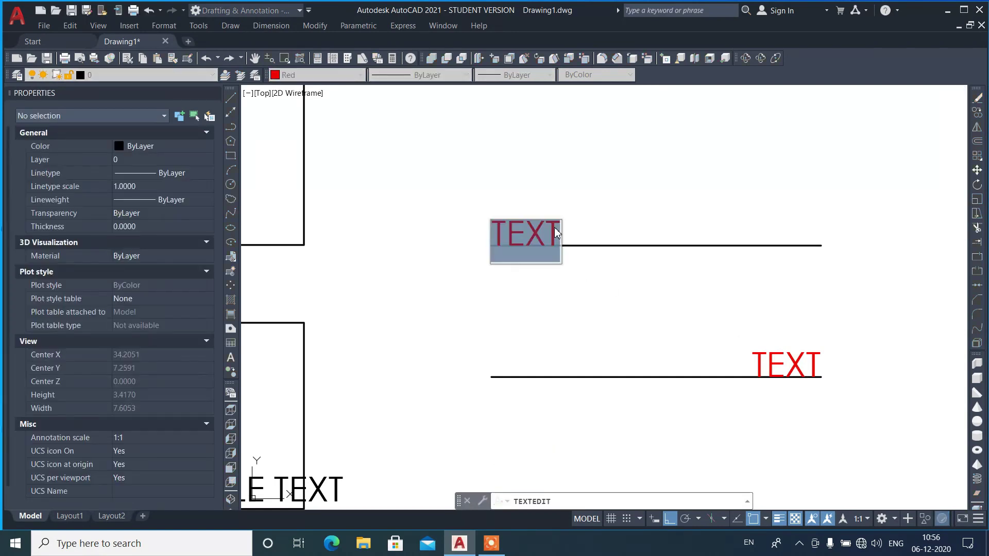
{"action": "left_click", "coordinate": [558, 236]}
{"action": "type", "text": "D"}
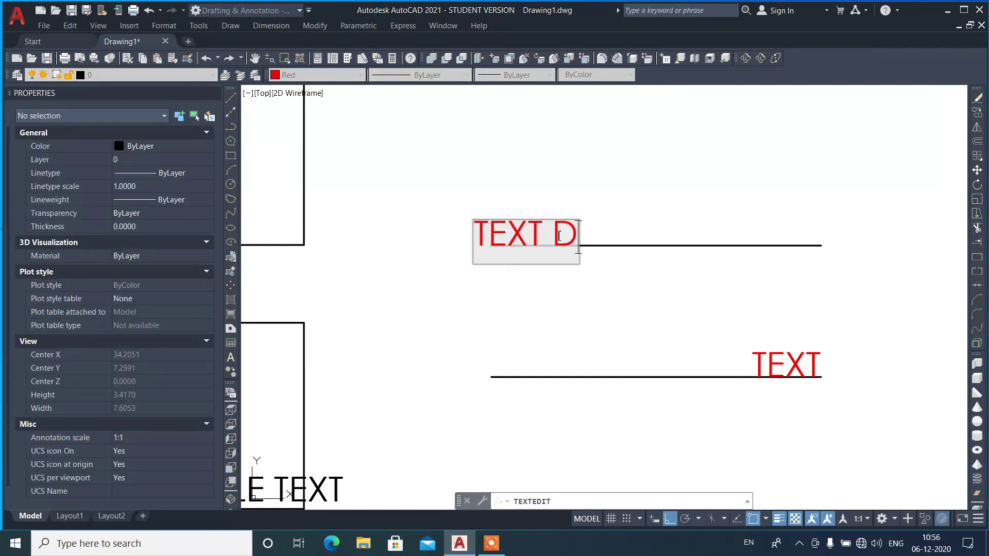
{"action": "type", "text": "GDGDGGDGD"}
{"action": "key", "text": "BackSpace"}
{"action": "key", "text": "BackSpace"}
{"action": "key", "text": "BackSpace"}
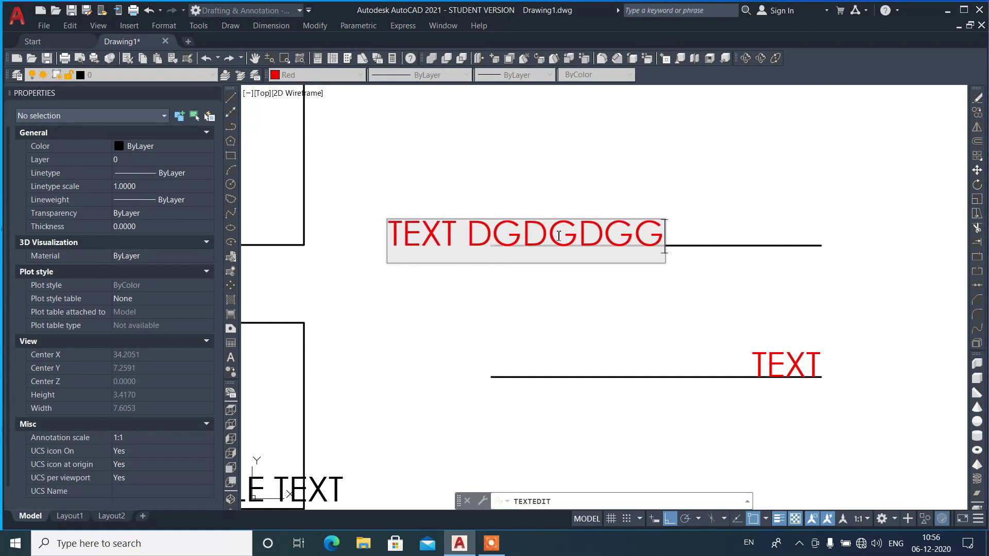
{"action": "key", "text": "BackSpace"}
{"action": "key", "text": "BackSpace"}
{"action": "key", "text": "BackSpace"}
{"action": "key", "text": "BackSpace"}
{"action": "key", "text": "BackSpace"}
{"action": "key", "text": "BackSpace"}
{"action": "key", "text": "BackSpace"}
{"action": "key", "text": "BackSpace"}
{"action": "key", "text": "BackSpace"}
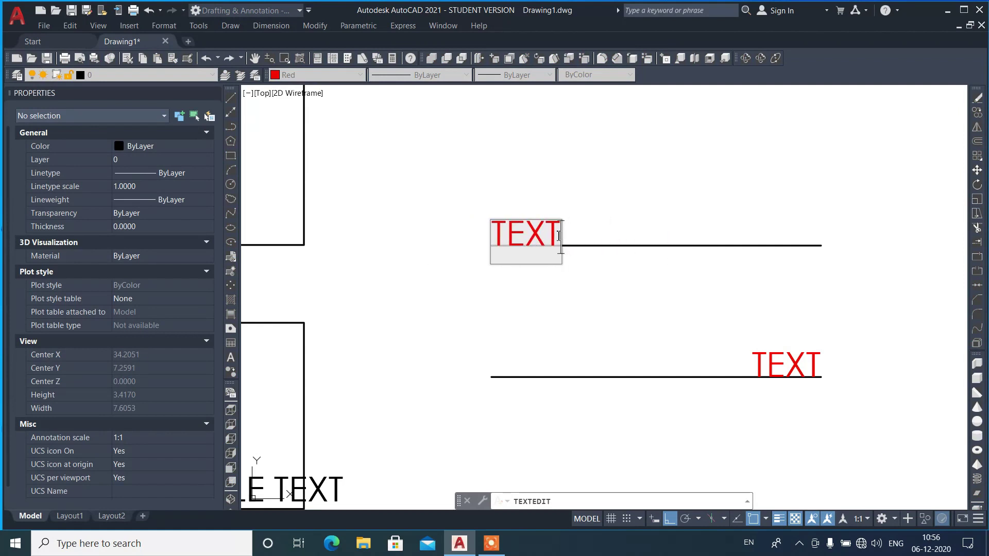
{"action": "left_click", "coordinate": [697, 323]}
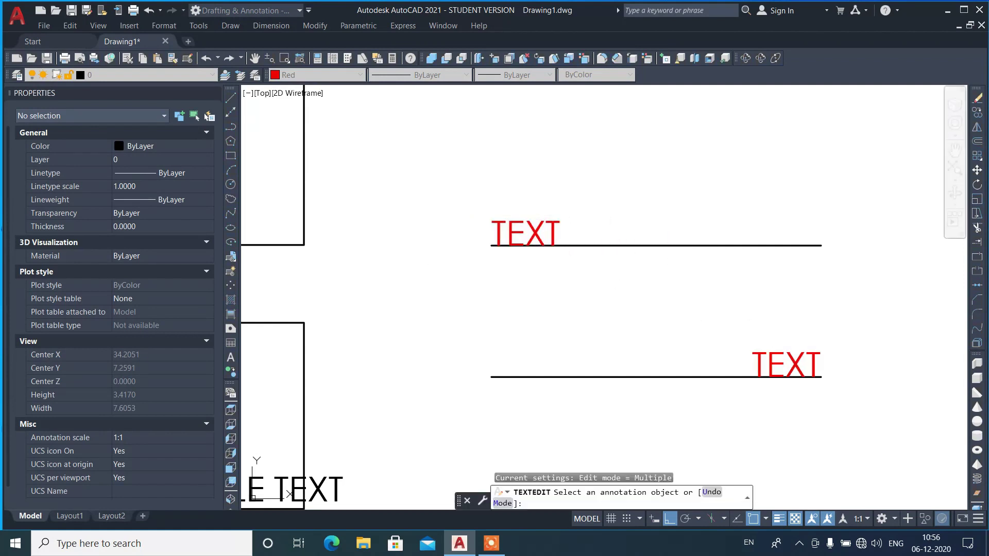
{"action": "left_click", "coordinate": [817, 364]}
{"action": "left_click", "coordinate": [819, 363]}
{"action": "type", "text": "LINE CIRCLE"}
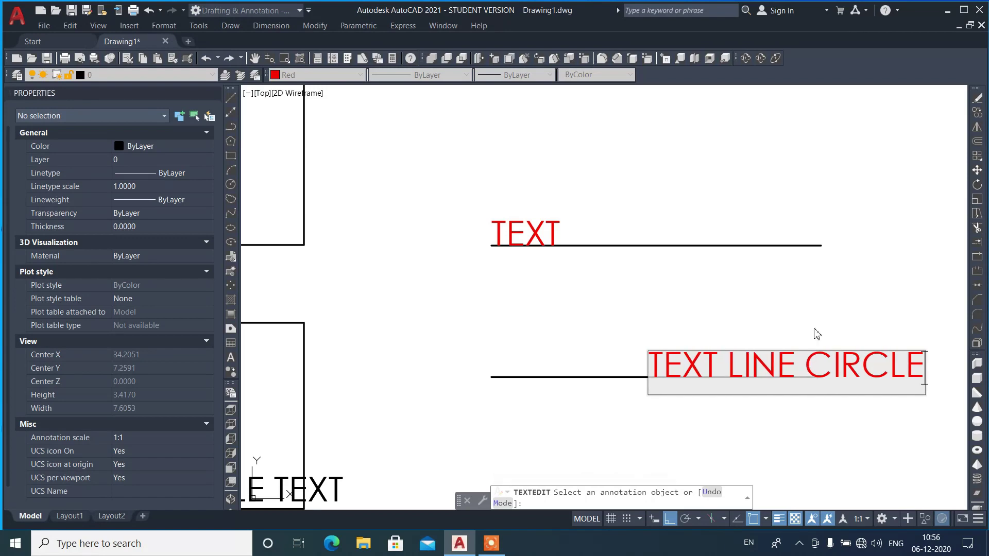
{"action": "key", "text": "BackSpace"}
{"action": "key", "text": "BackSpace"}
{"action": "key", "text": "BackSpace"}
{"action": "key", "text": "BackSpace"}
{"action": "key", "text": "BackSpace"}
{"action": "key", "text": "BackSpace"}
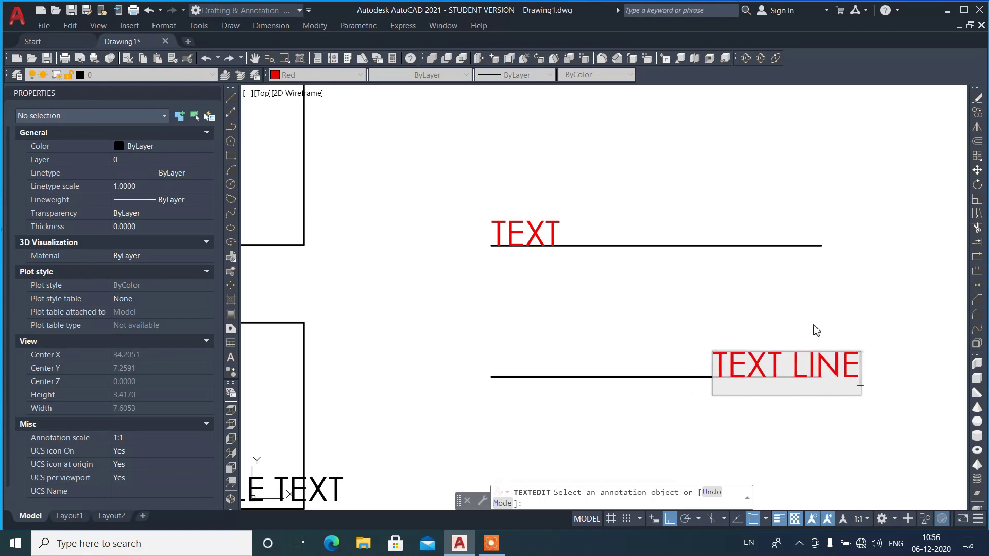
{"action": "key", "text": "BackSpace"}
{"action": "key", "text": "BackSpace"}
{"action": "key", "text": "BackSpace"}
{"action": "key", "text": "BackSpace"}
{"action": "key", "text": "BackSpace"}
{"action": "left_click", "coordinate": [754, 321]}
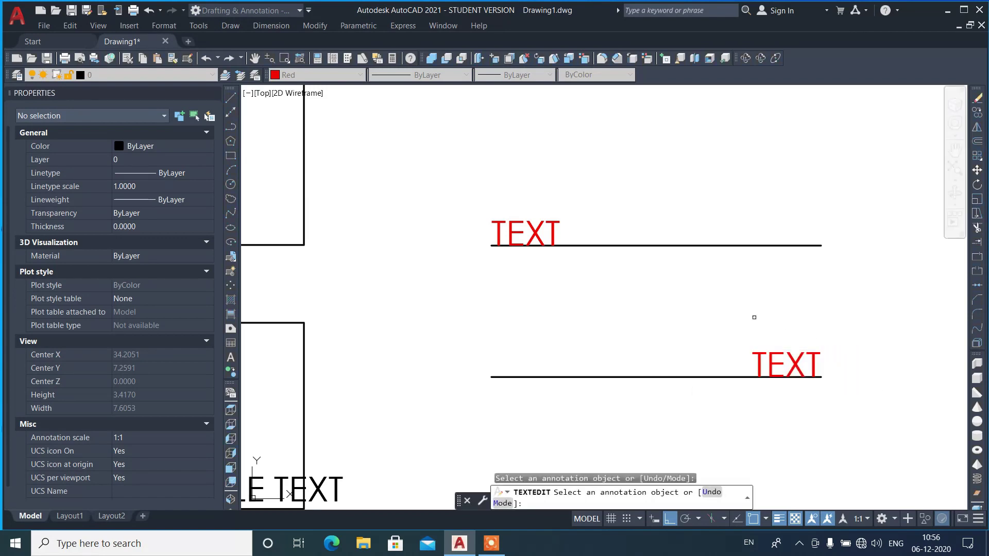
- Set the upper MIRROR text's justification to Left in Properties
{"action": "scroll", "coordinate": [677, 190], "scroll_direction": "down", "scroll_amount": 5}
{"action": "scroll", "coordinate": [684, 206], "scroll_direction": "up", "scroll_amount": 4}
{"action": "scroll", "coordinate": [674, 190], "scroll_direction": "up", "scroll_amount": 1}
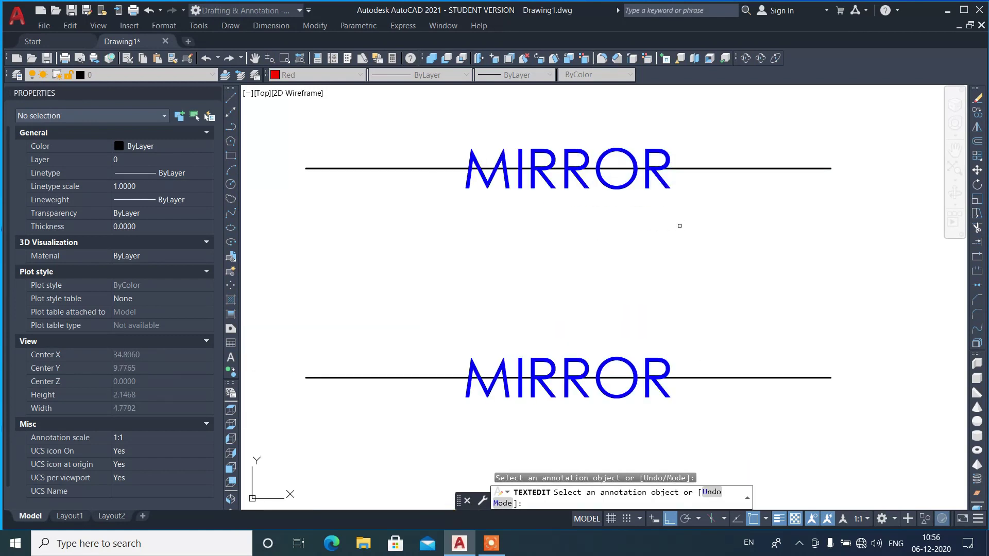
{"action": "key", "text": "Escape"}
{"action": "left_click", "coordinate": [667, 184]}
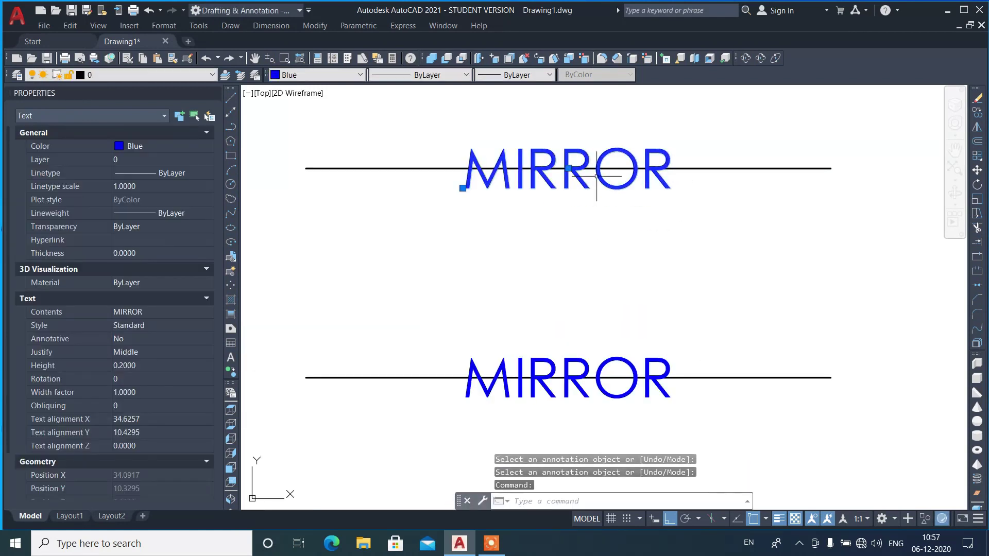
{"action": "left_click", "coordinate": [168, 353]}
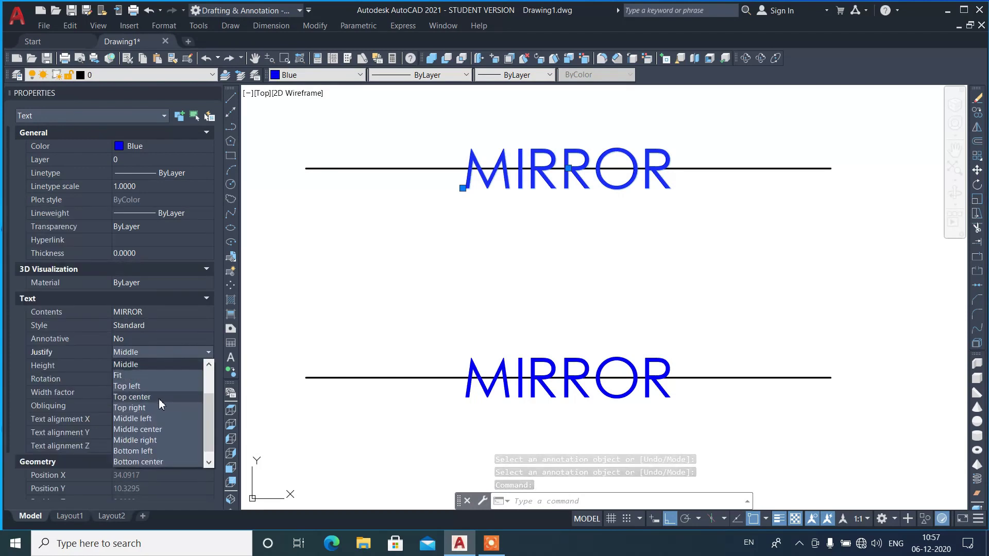
{"action": "scroll", "coordinate": [159, 401], "scroll_direction": "down", "scroll_amount": 1}
{"action": "scroll", "coordinate": [159, 400], "scroll_direction": "up", "scroll_amount": 3}
{"action": "scroll", "coordinate": [160, 400], "scroll_direction": "up", "scroll_amount": 2}
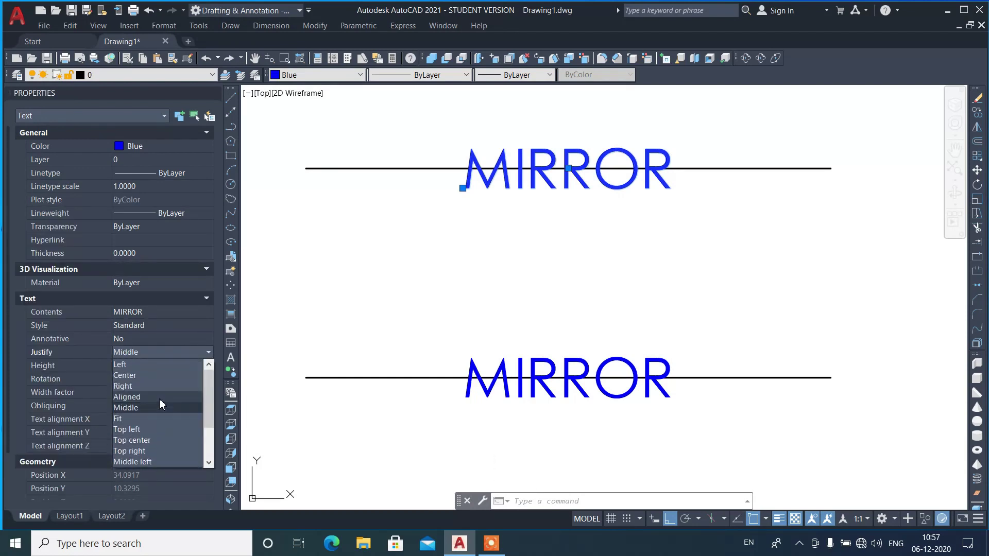
{"action": "left_click", "coordinate": [150, 365]}
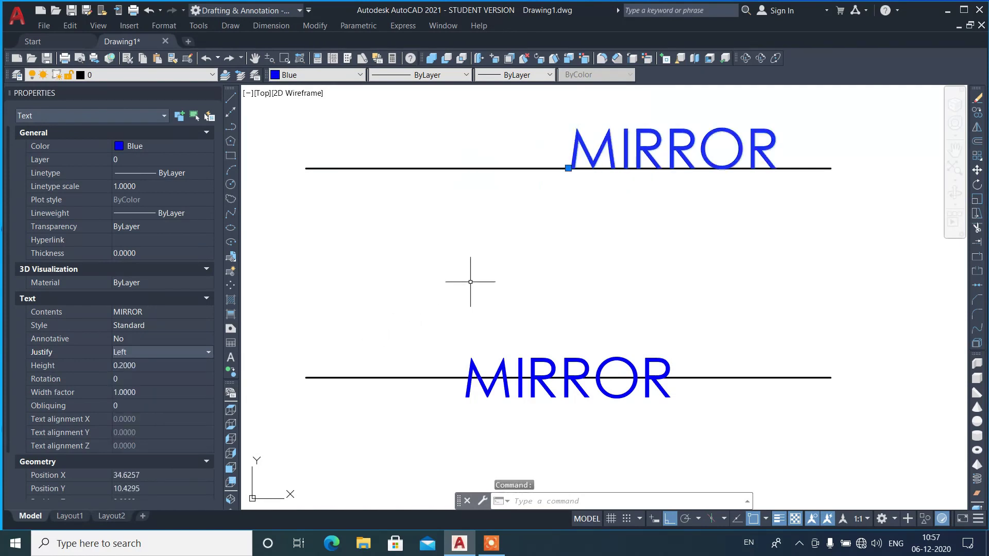
- Move the upper MIRROR text to its line's left end
{"action": "type", "text": "m"}
{"action": "key", "text": "Return"}
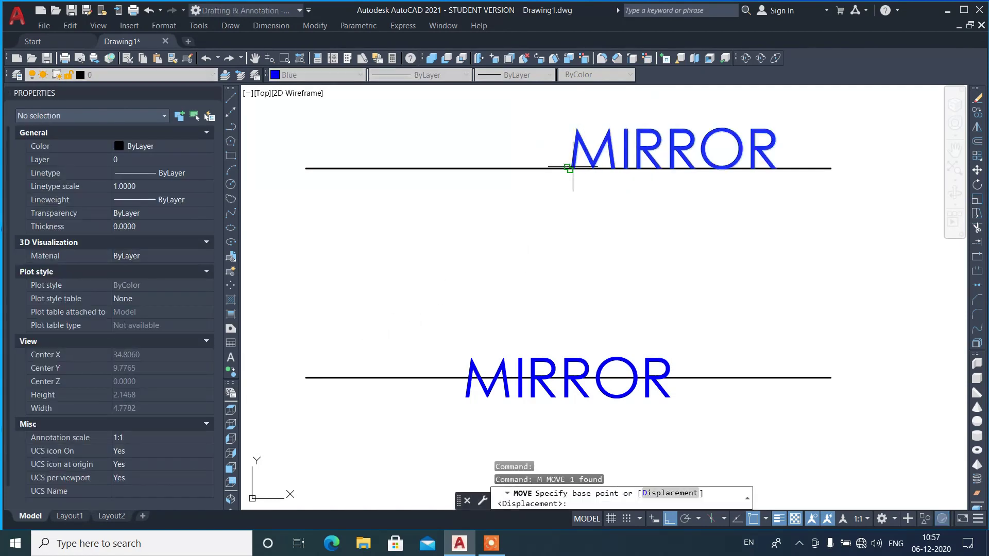
{"action": "left_click", "coordinate": [572, 168]}
{"action": "left_click", "coordinate": [307, 168]}
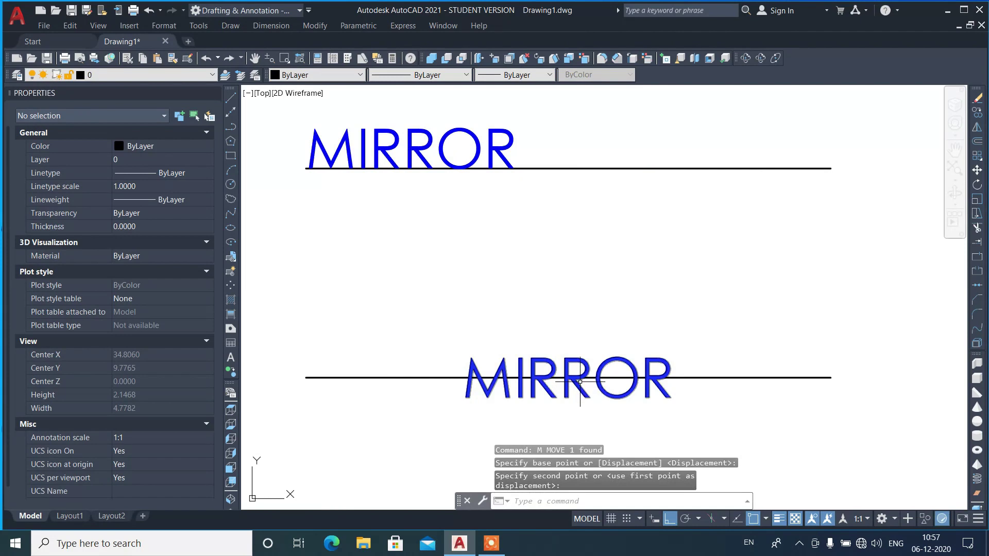
- Right-justify the lower MIRROR text and move it to its line's right end
{"action": "left_click", "coordinate": [579, 381]}
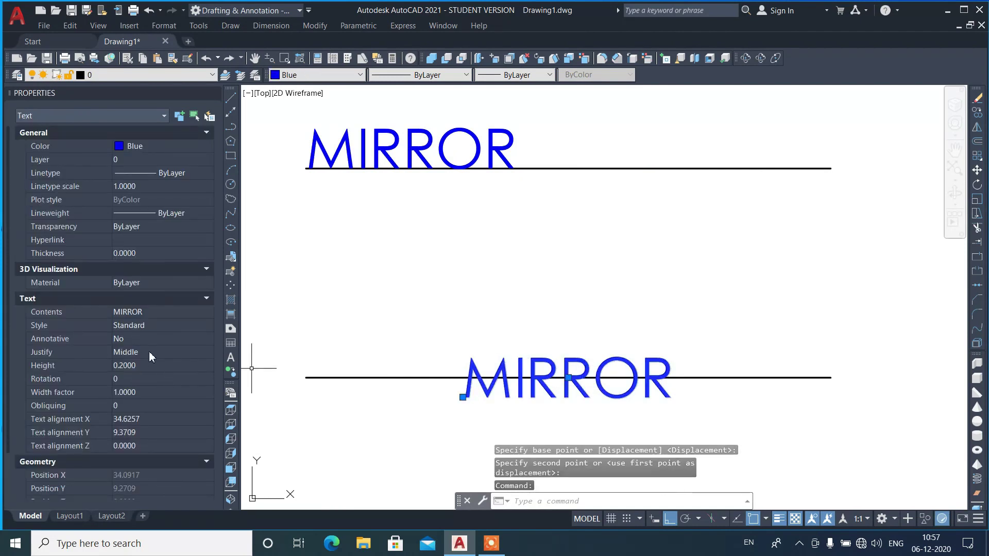
{"action": "left_click", "coordinate": [149, 352]}
{"action": "scroll", "coordinate": [152, 384], "scroll_direction": "up", "scroll_amount": 2}
{"action": "left_click", "coordinate": [146, 387]}
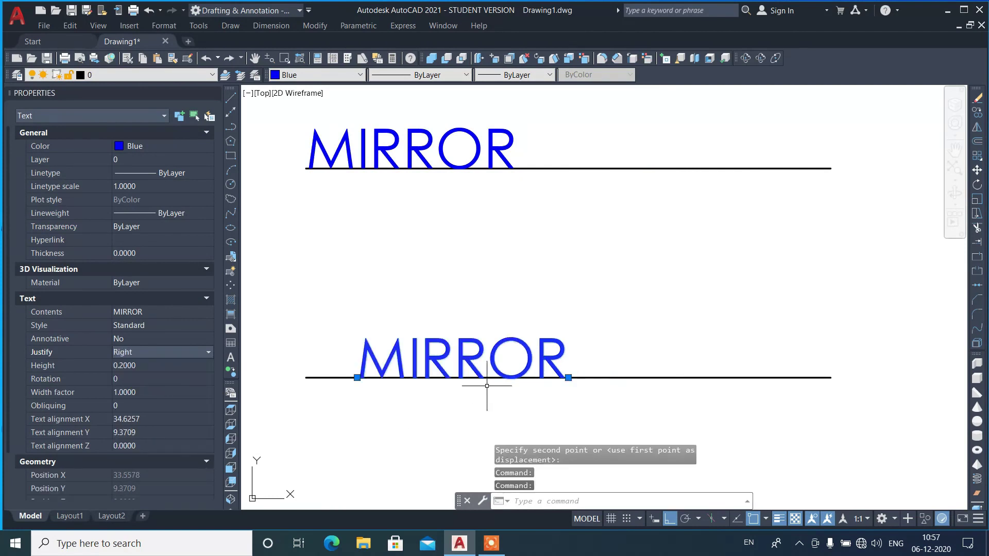
{"action": "type", "text": "m"}
{"action": "key", "text": "Return"}
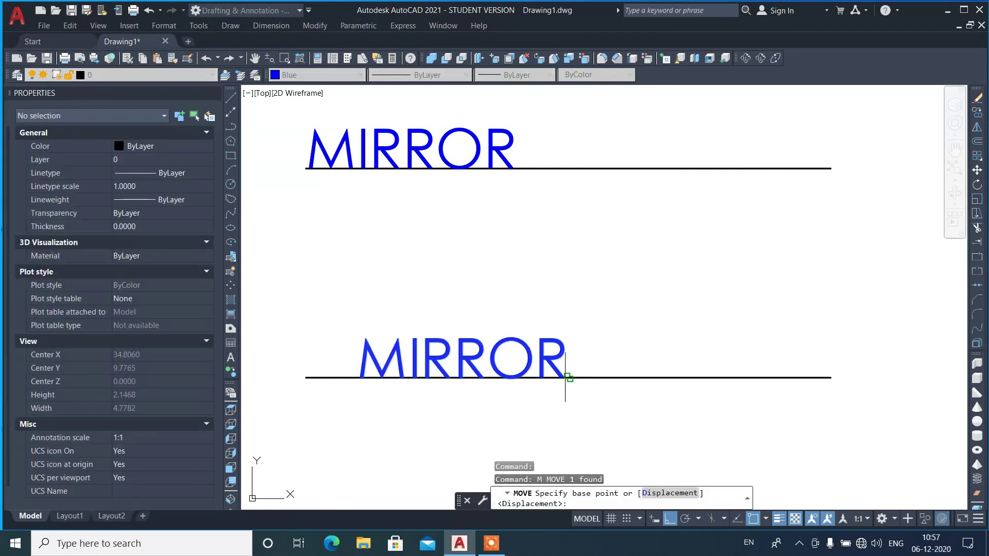
{"action": "left_click", "coordinate": [568, 378]}
{"action": "left_click", "coordinate": [830, 377]}
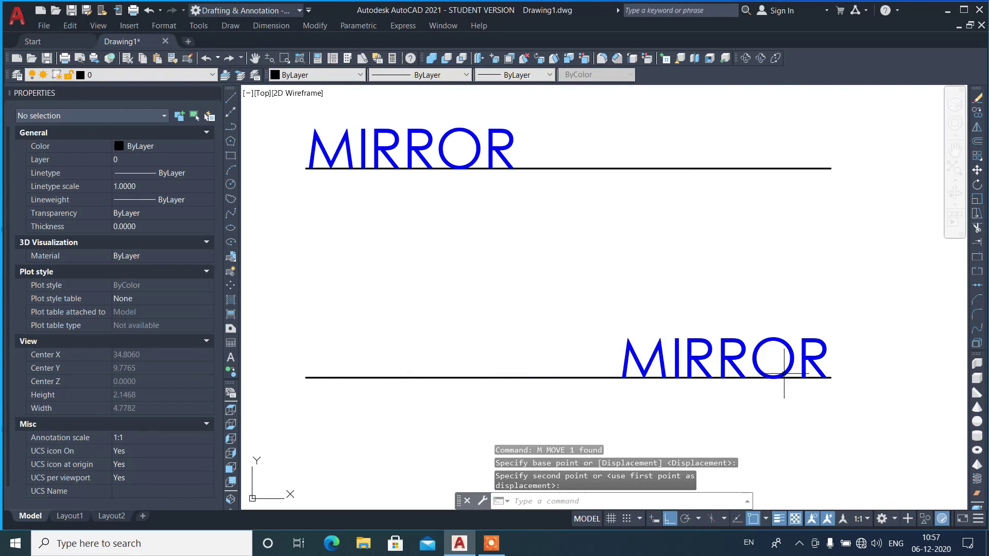
{"action": "left_click", "coordinate": [507, 145]}
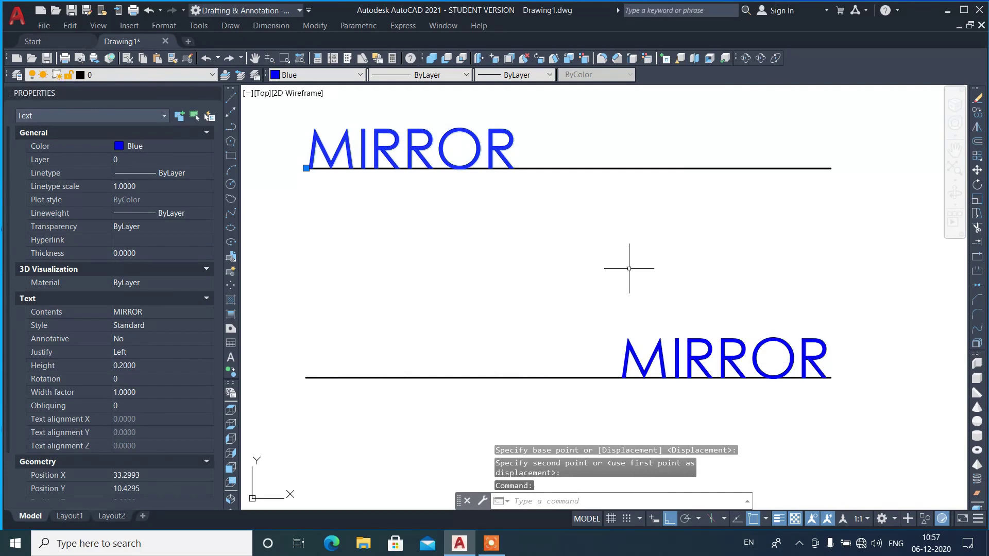
{"action": "key", "text": "Escape"}
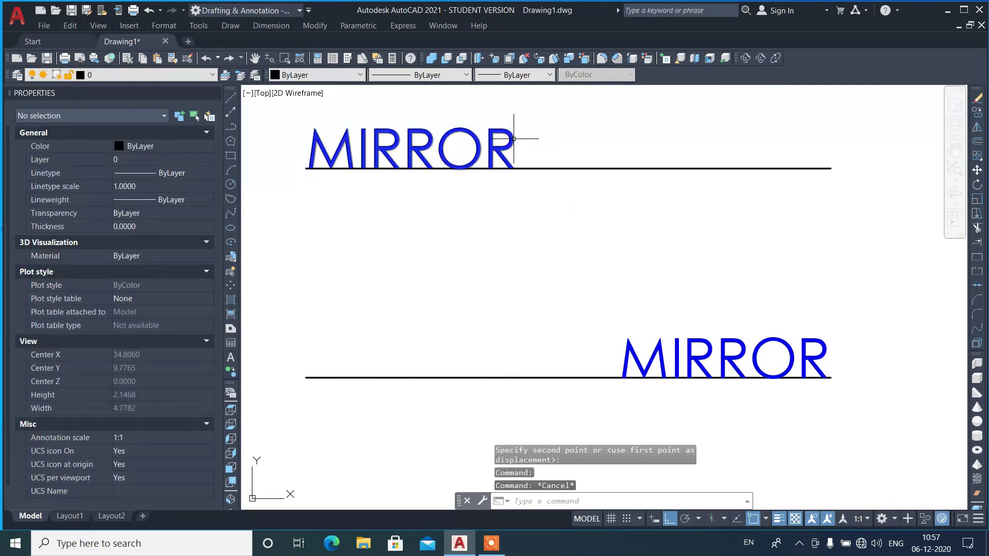
{"action": "double_click", "coordinate": [513, 148]}
{"action": "type", "text": "T"}
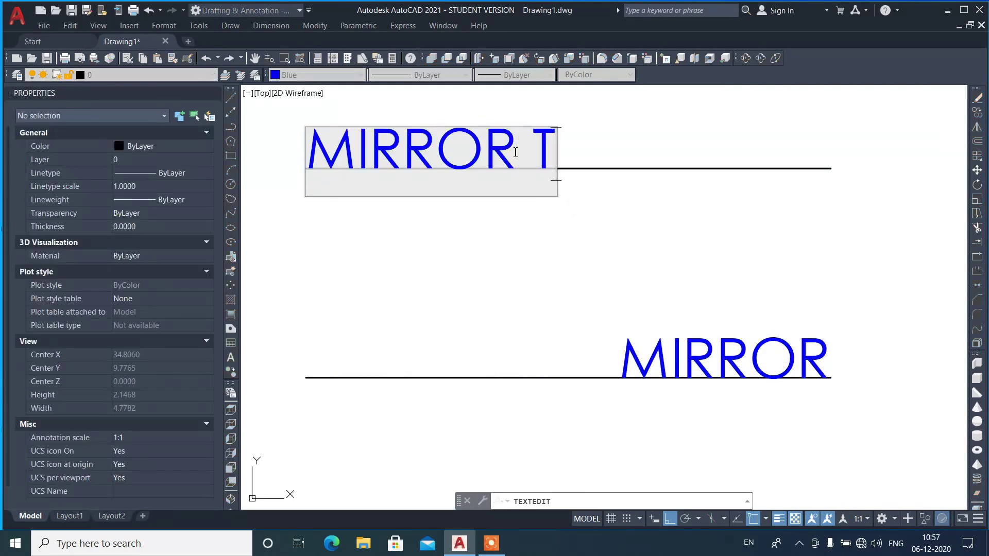
{"action": "type", "text": "EDHRFHFHFH"}
{"action": "key", "text": "BackSpace"}
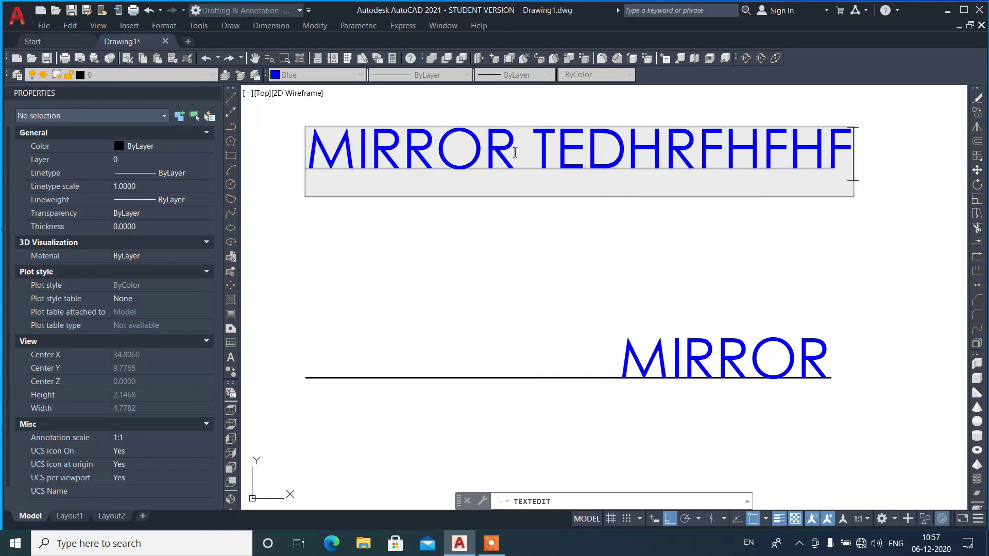
{"action": "key", "text": "BackSpace"}
{"action": "key", "text": "BackSpace"}
{"action": "key", "text": "BackSpace"}
{"action": "key", "text": "BackSpace"}
{"action": "key", "text": "BackSpace"}
{"action": "key", "text": "BackSpace"}
{"action": "key", "text": "BackSpace"}
{"action": "key", "text": "BackSpace"}
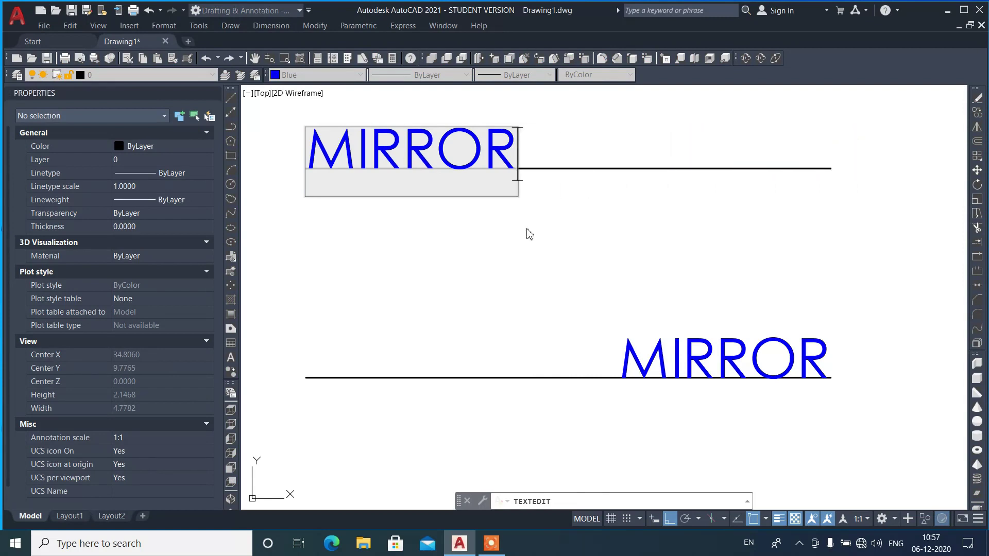
{"action": "left_click", "coordinate": [528, 231]}
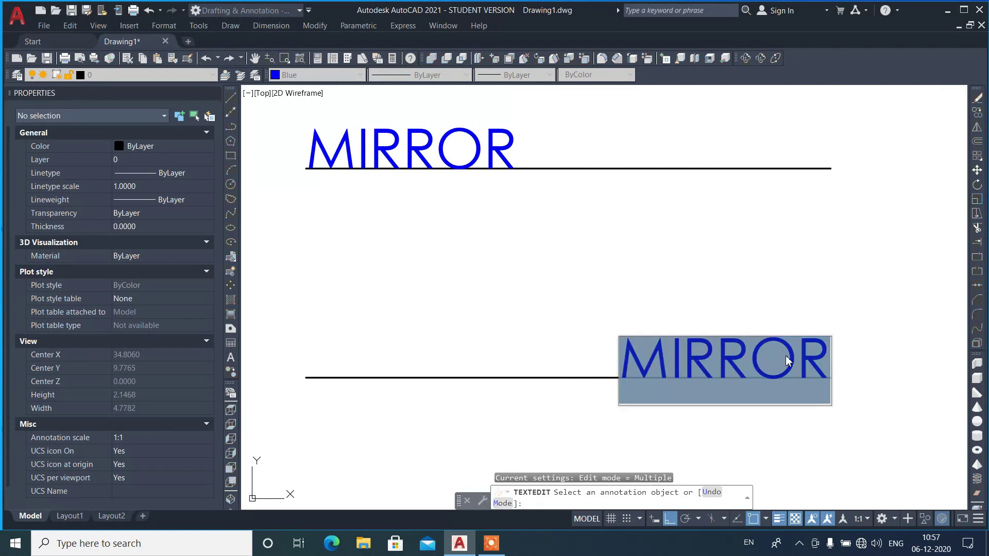
{"action": "left_click", "coordinate": [819, 363]}
{"action": "type", "text": "TE"}
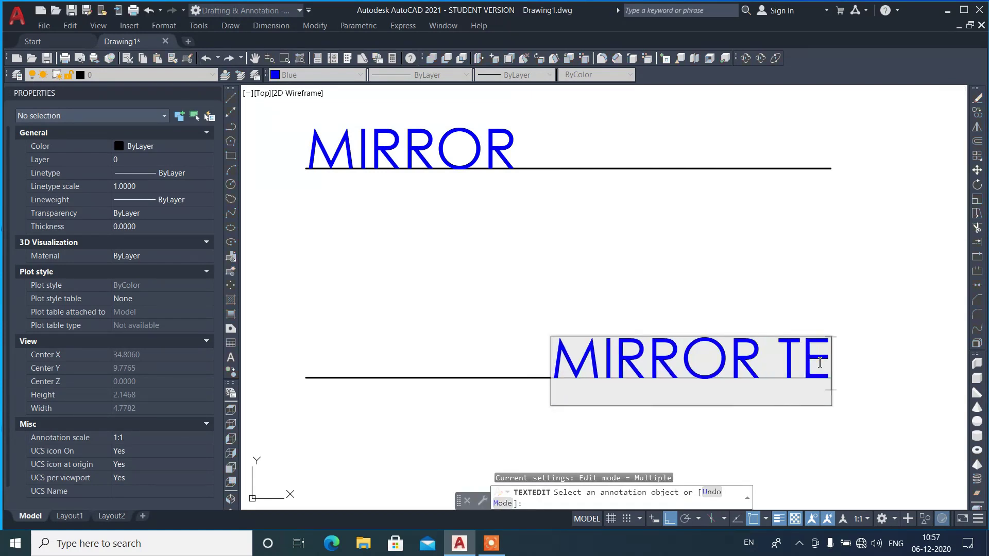
{"action": "type", "text": "XT"}
{"action": "key", "text": "BackSpace"}
{"action": "key", "text": "BackSpace"}
{"action": "key", "text": "BackSpace"}
{"action": "key", "text": "BackSpace"}
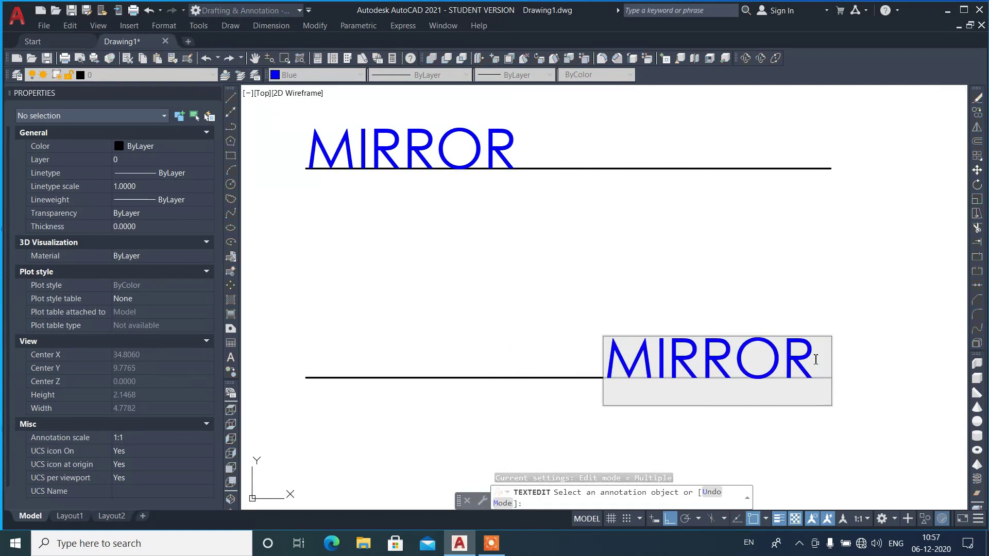
{"action": "key", "text": "BackSpace"}
{"action": "left_click", "coordinate": [695, 302]}
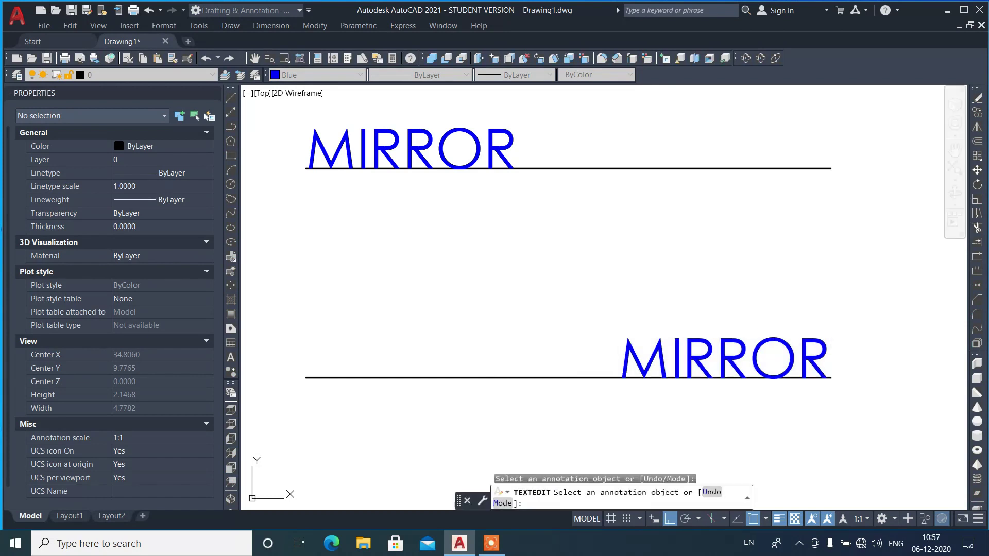
- Start TJ on the upper MIRROR text, then undo and cancel the attempt
{"action": "key", "text": "Escape"}
{"action": "type", "text": "TJ"}
{"action": "key", "text": "Return"}
{"action": "left_click", "coordinate": [543, 134]}
{"action": "left_click", "coordinate": [471, 142]}
{"action": "key", "text": "Return"}
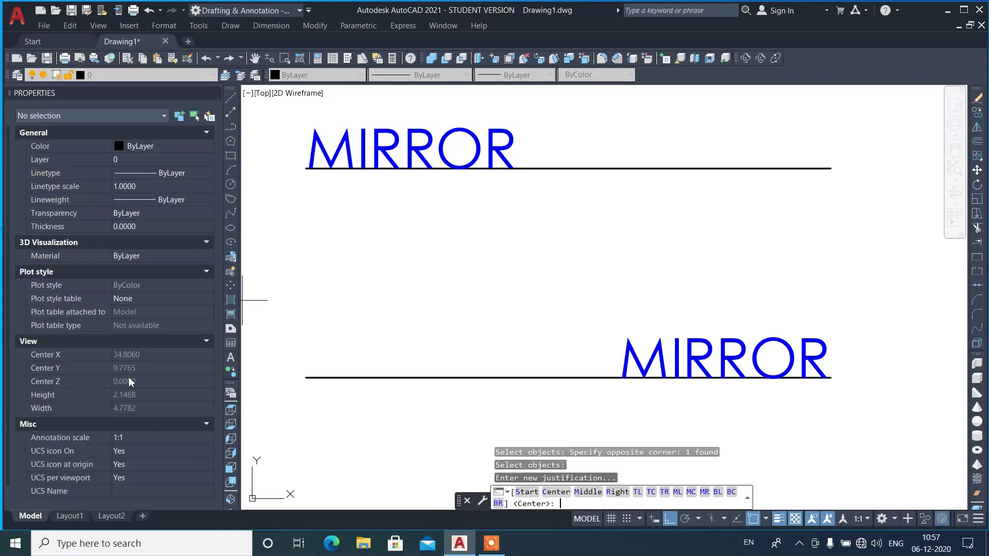
{"action": "key", "text": "ctrl+z"}
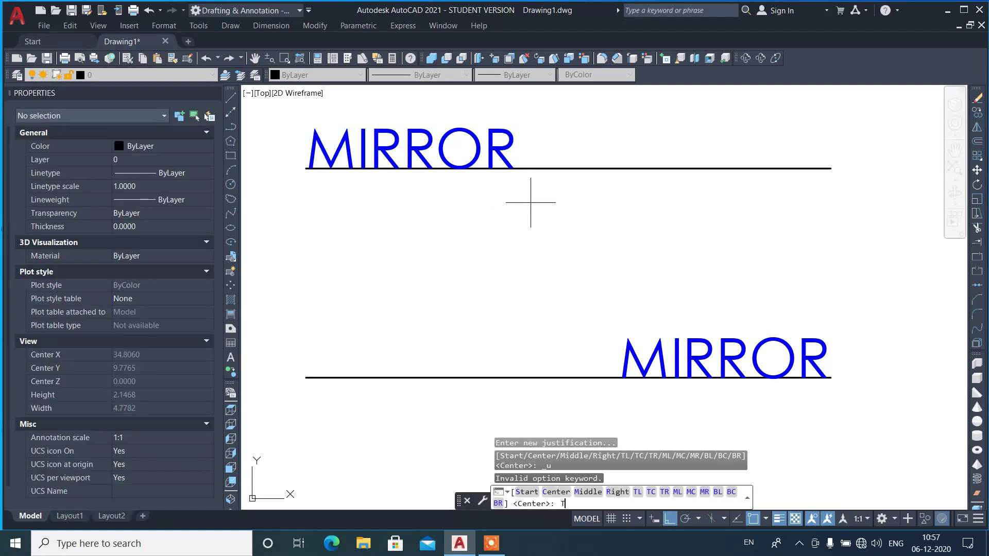
{"action": "key", "text": "Escape"}
- Right-justify the upper MIRROR text with TJ
{"action": "key", "text": "Return"}
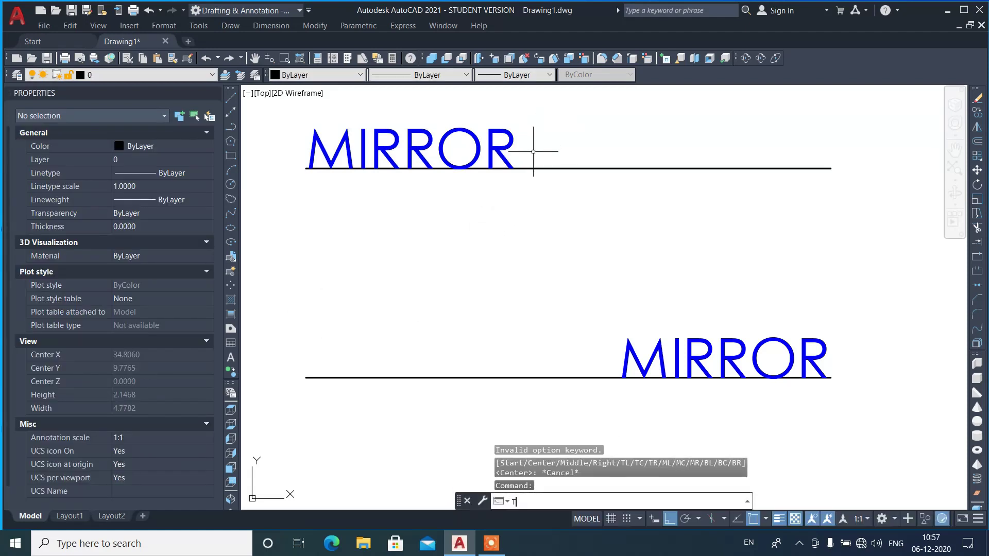
{"action": "left_click", "coordinate": [519, 154]}
{"action": "left_click", "coordinate": [440, 154]}
{"action": "key", "text": "Return"}
{"action": "type", "text": "R"}
{"action": "key", "text": "Return"}
- Run TJ on the lower MIRROR text, try option L, then cancel
{"action": "type", "text": "TJ"}
{"action": "key", "text": "Return"}
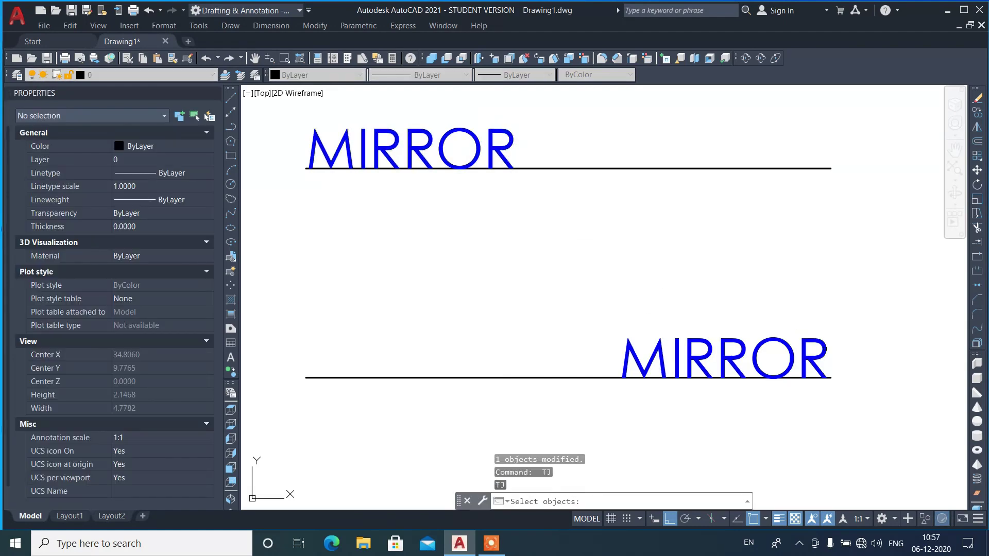
{"action": "left_click", "coordinate": [844, 359]}
{"action": "left_click", "coordinate": [797, 328]}
{"action": "key", "text": "Return"}
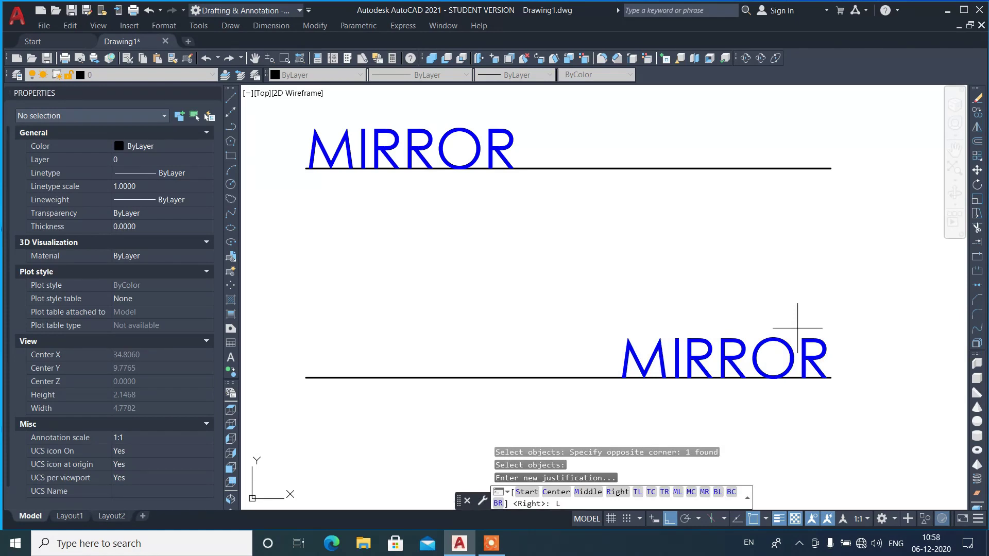
{"action": "key", "text": "Return"}
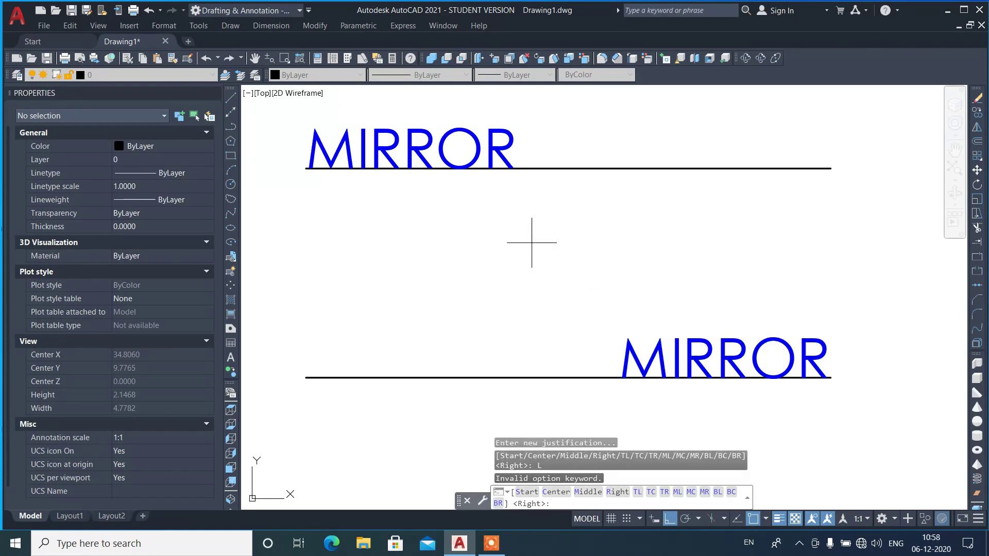
{"action": "type", "text": "L"}
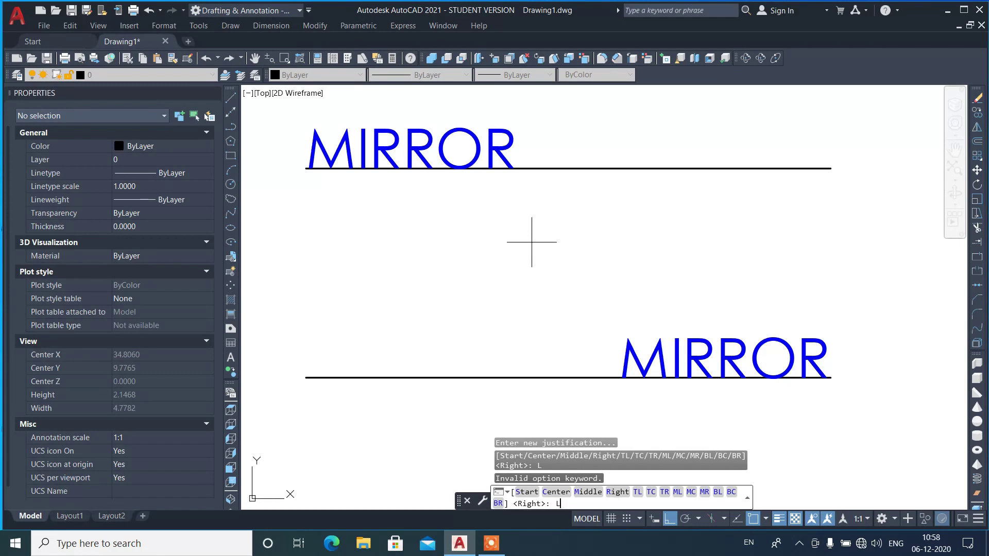
{"action": "key", "text": "Return"}
{"action": "key", "text": "Escape"}
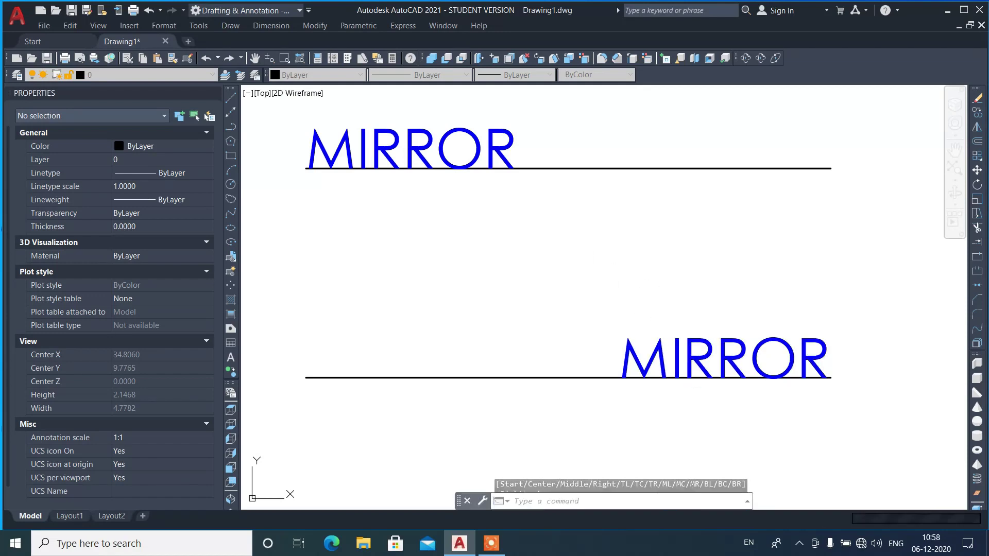
- Give the lower MIRROR text Start justification with TJUST
{"action": "type", "text": "T"}
{"action": "key", "text": "Return"}
{"action": "left_click", "coordinate": [820, 342]}
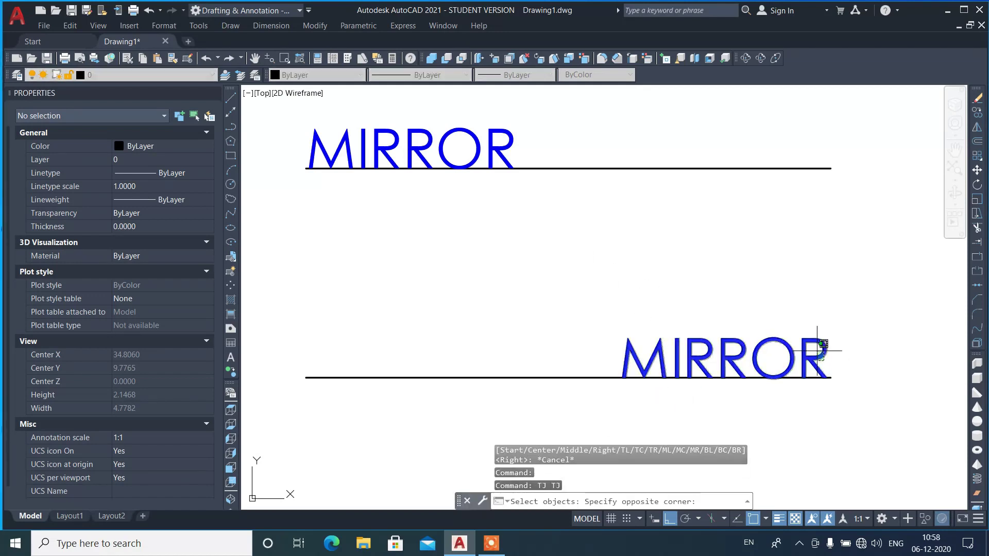
{"action": "key", "text": "Return"}
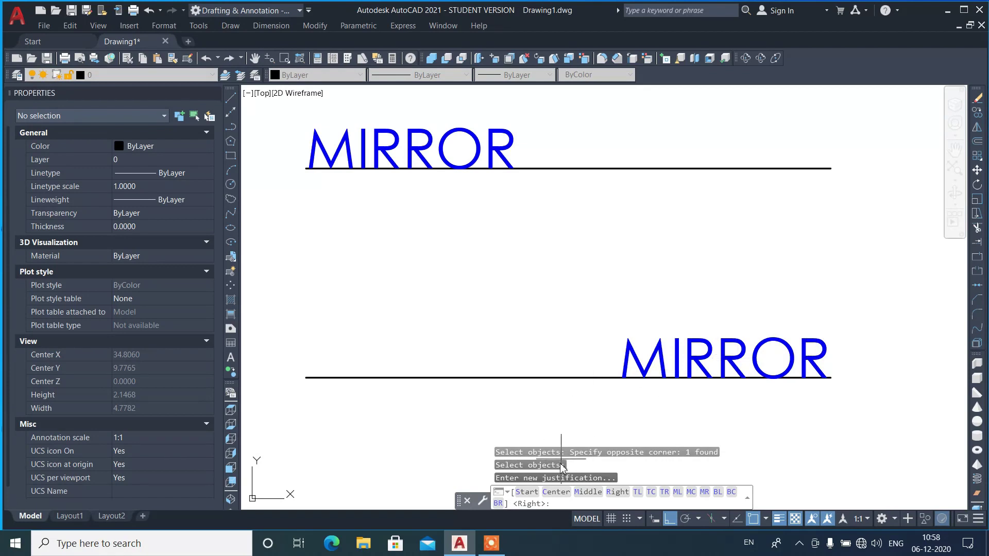
{"action": "type", "text": "S"}
{"action": "key", "text": "Return"}
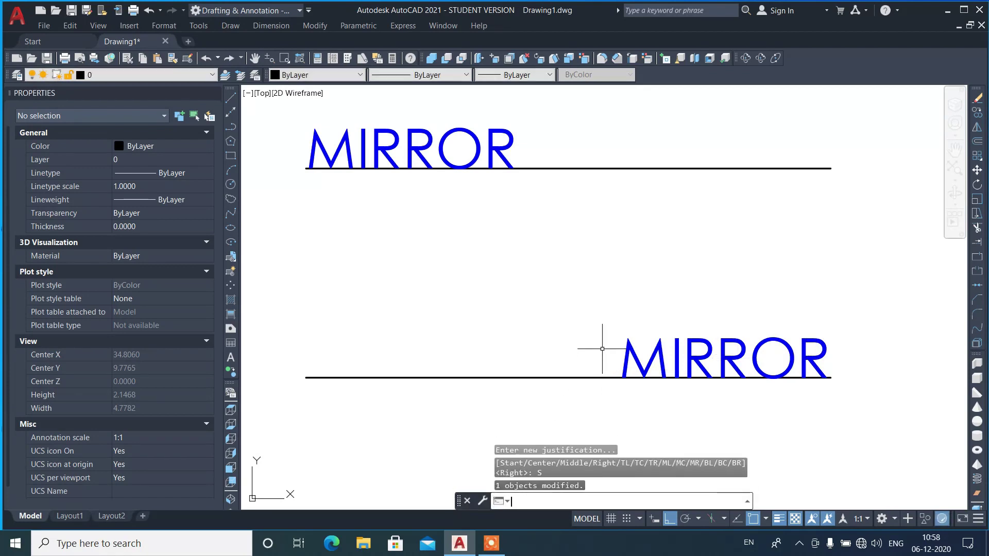
{"action": "double_click", "coordinate": [509, 151]}
{"action": "left_click", "coordinate": [510, 154]}
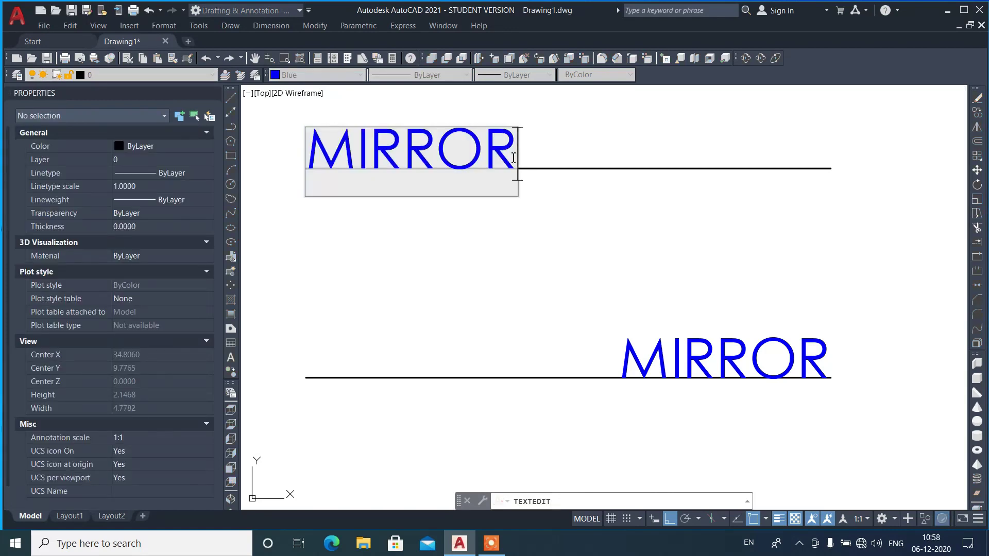
{"action": "type", "text": "DGDGDGD"}
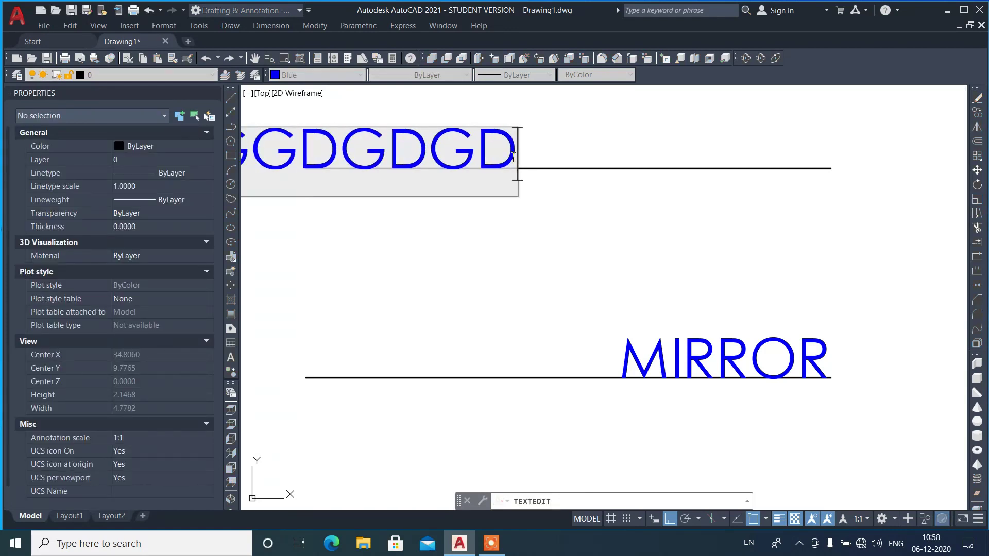
{"action": "key", "text": "BackSpace"}
{"action": "key", "text": "BackSpace"}
{"action": "key", "text": "BackSpace"}
{"action": "key", "text": "BackSpace"}
{"action": "key", "text": "BackSpace"}
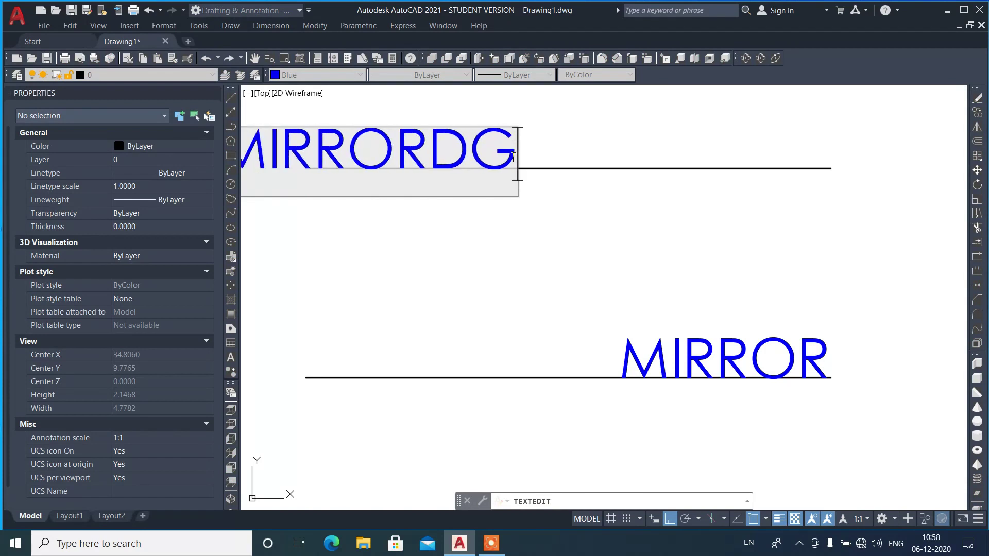
{"action": "key", "text": "BackSpace"}
{"action": "key", "text": "BackSpace"}
{"action": "key", "text": "BackSpace"}
{"action": "type", "text": "R"}
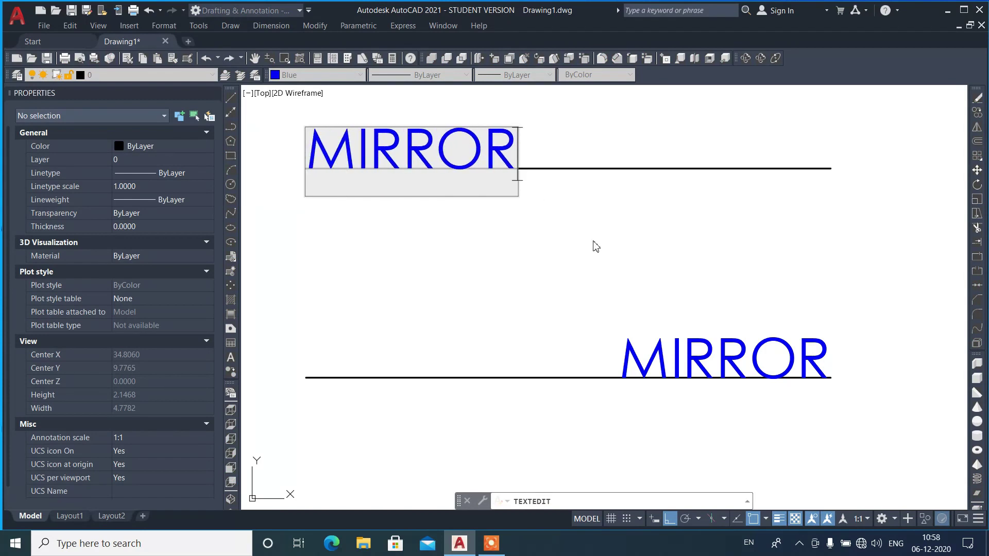
{"action": "left_click", "coordinate": [593, 245]}
{"action": "left_click", "coordinate": [696, 344]}
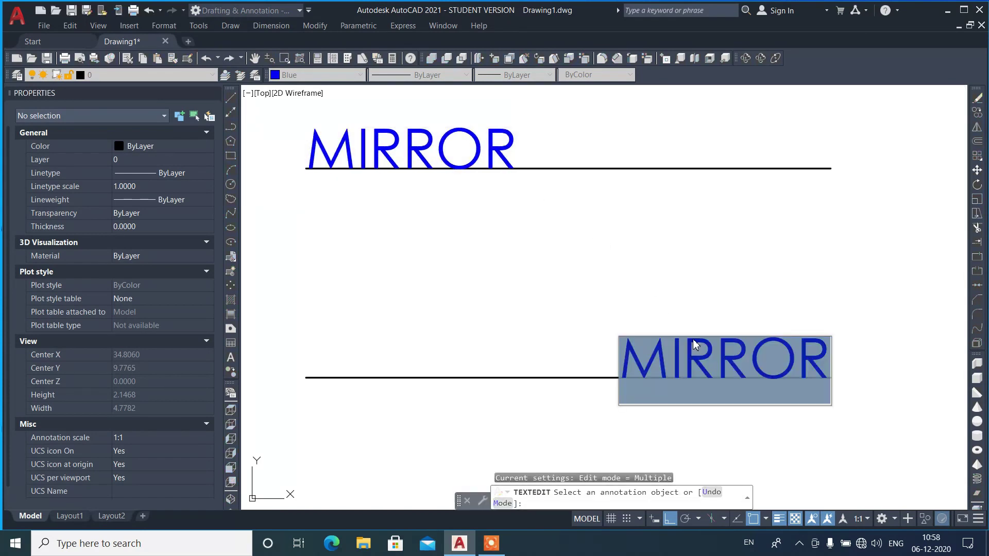
{"action": "left_click", "coordinate": [824, 363]}
{"action": "type", "text": "DGD"}
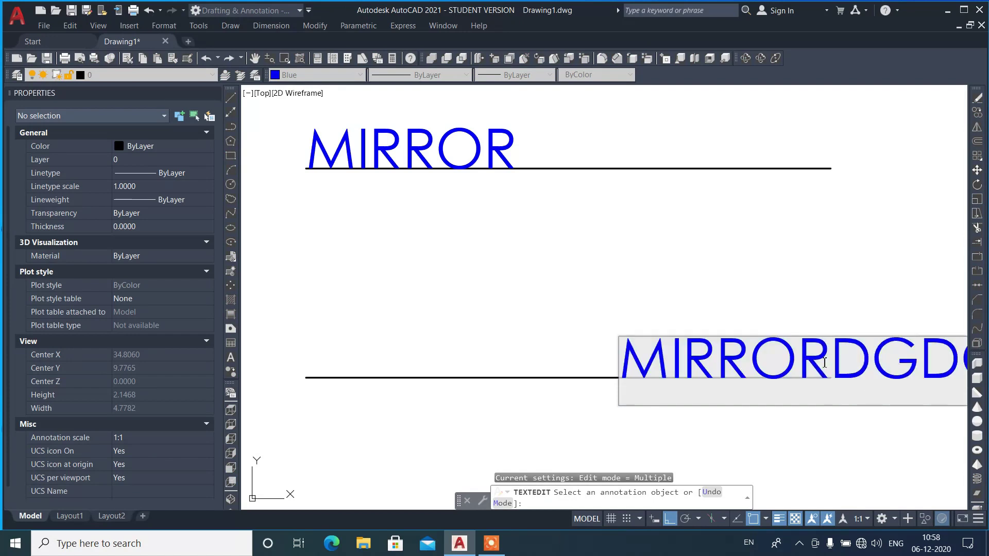
{"action": "type", "text": "GDG"}
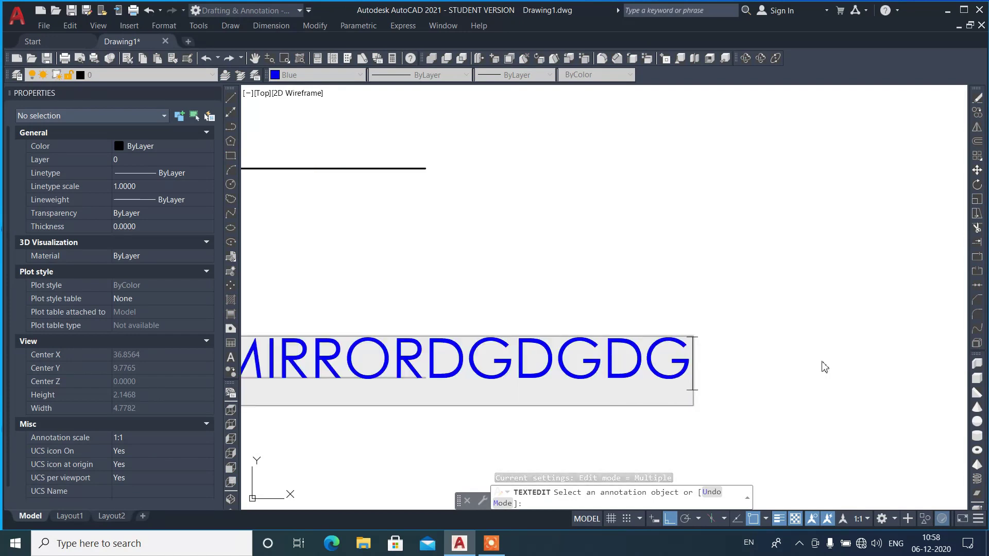
{"action": "key", "text": "BackSpace"}
{"action": "key", "text": "BackSpace"}
{"action": "key", "text": "BackSpace"}
{"action": "key", "text": "BackSpace"}
{"action": "key", "text": "BackSpace"}
{"action": "key", "text": "BackSpace"}
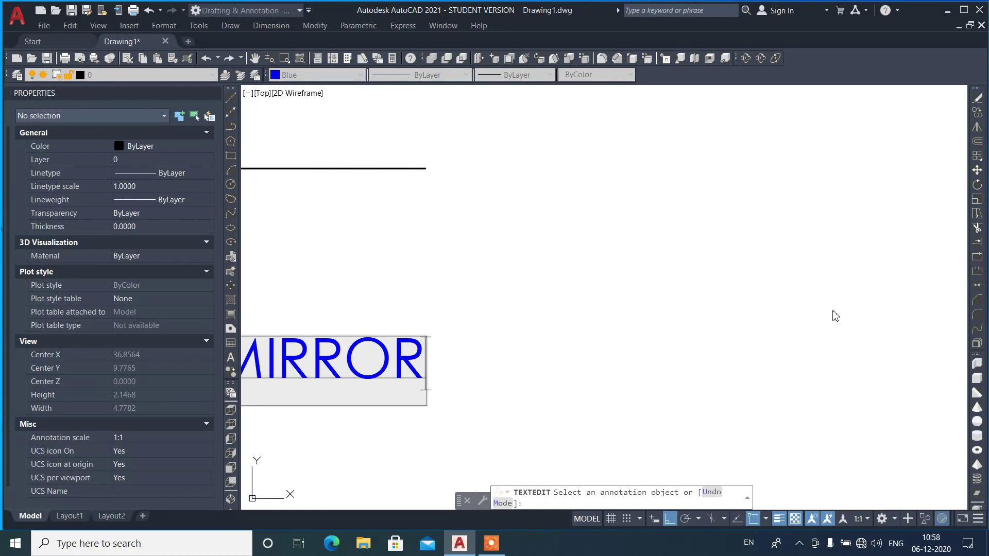
{"action": "left_click", "coordinate": [836, 316]}
- End text editing, zoom out, and close the Properties palette to show all labels
{"action": "scroll", "coordinate": [669, 299], "scroll_direction": "down", "scroll_amount": 5}
{"action": "key", "text": "Escape"}
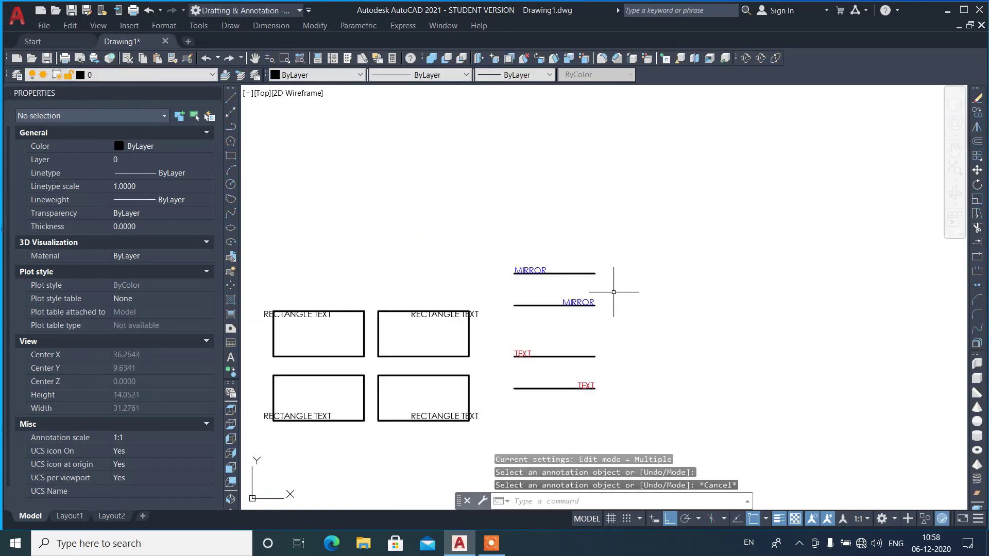
{"action": "scroll", "coordinate": [297, 430], "scroll_direction": "up", "scroll_amount": 2}
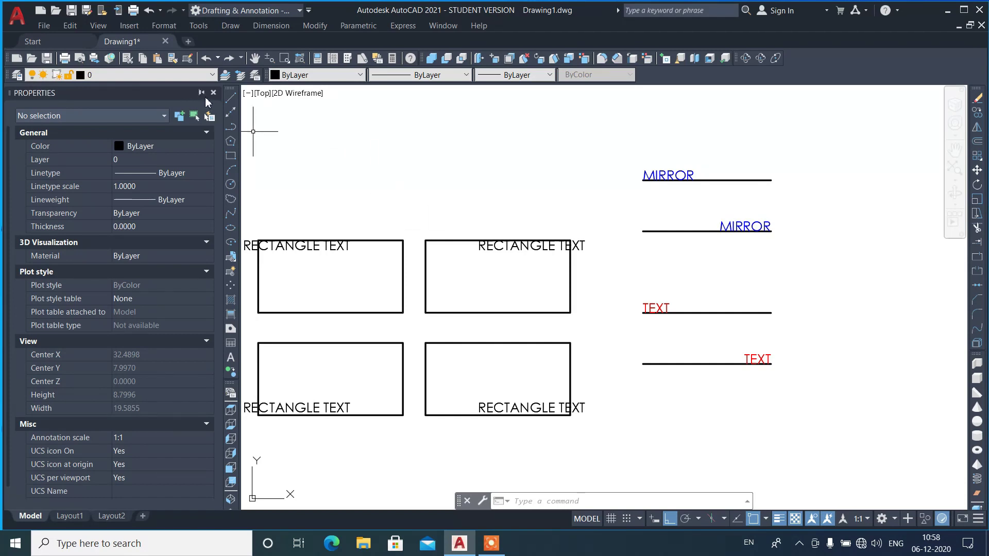
{"action": "left_click", "coordinate": [211, 94]}
- Zoom out and back in on the four labelled rectangles
{"action": "scroll", "coordinate": [428, 232], "scroll_direction": "down", "scroll_amount": 2}
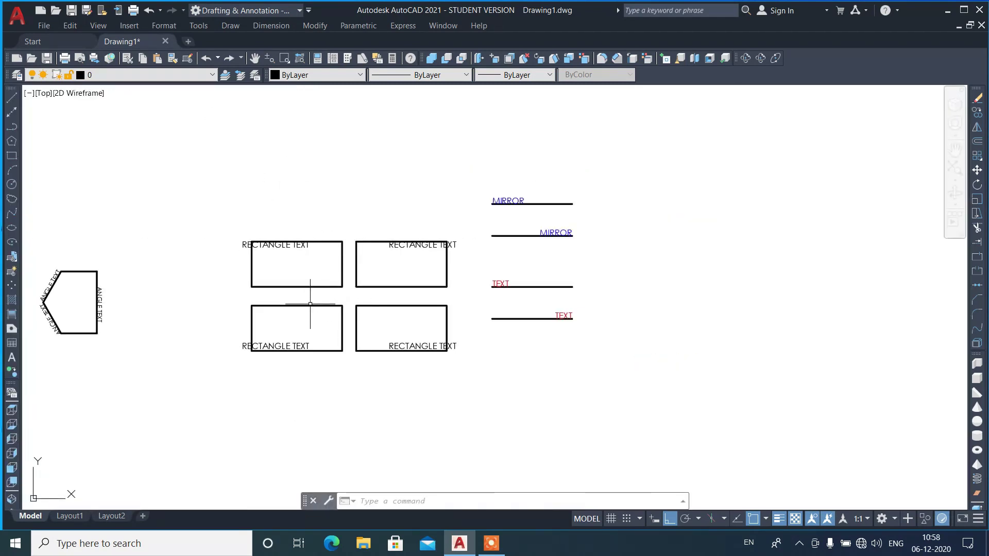
{"action": "scroll", "coordinate": [284, 308], "scroll_direction": "up", "scroll_amount": 3}
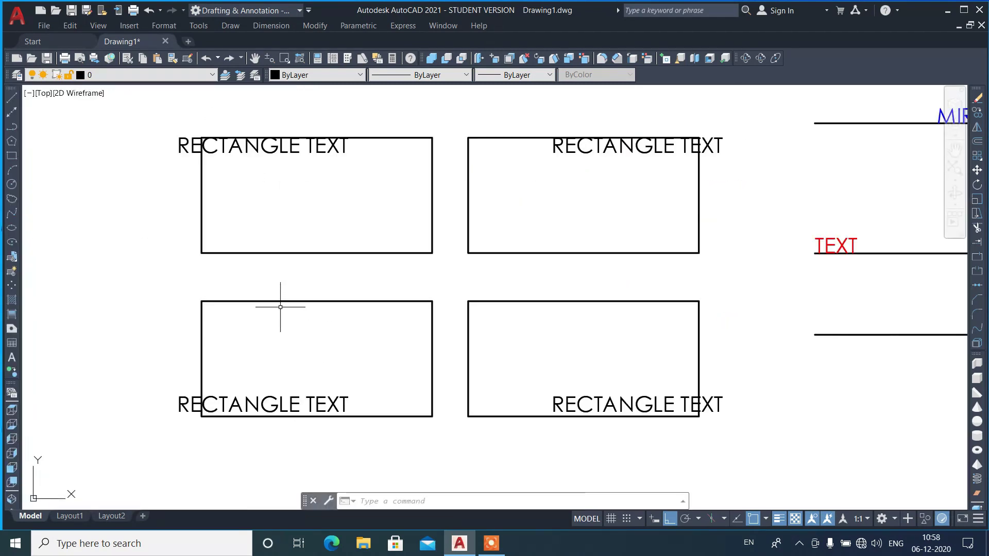